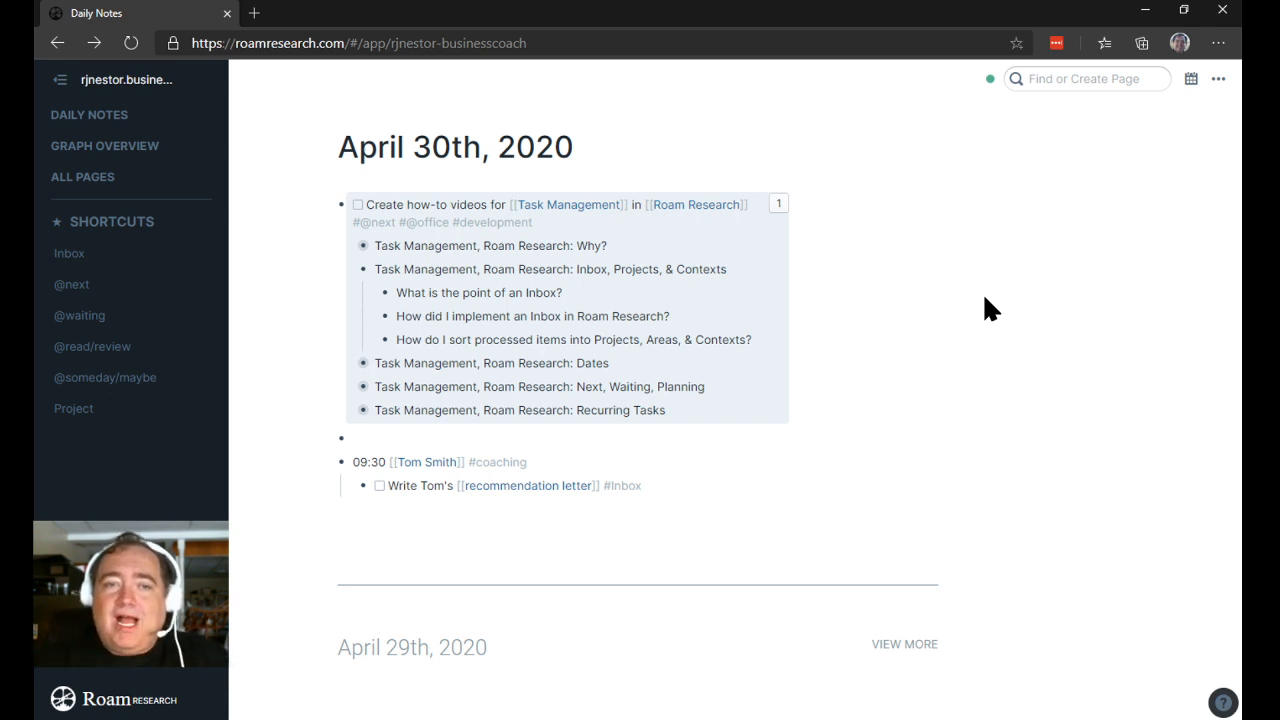
Find the Inbox page by searching for "Inbo" and open it.
click(1100, 79)
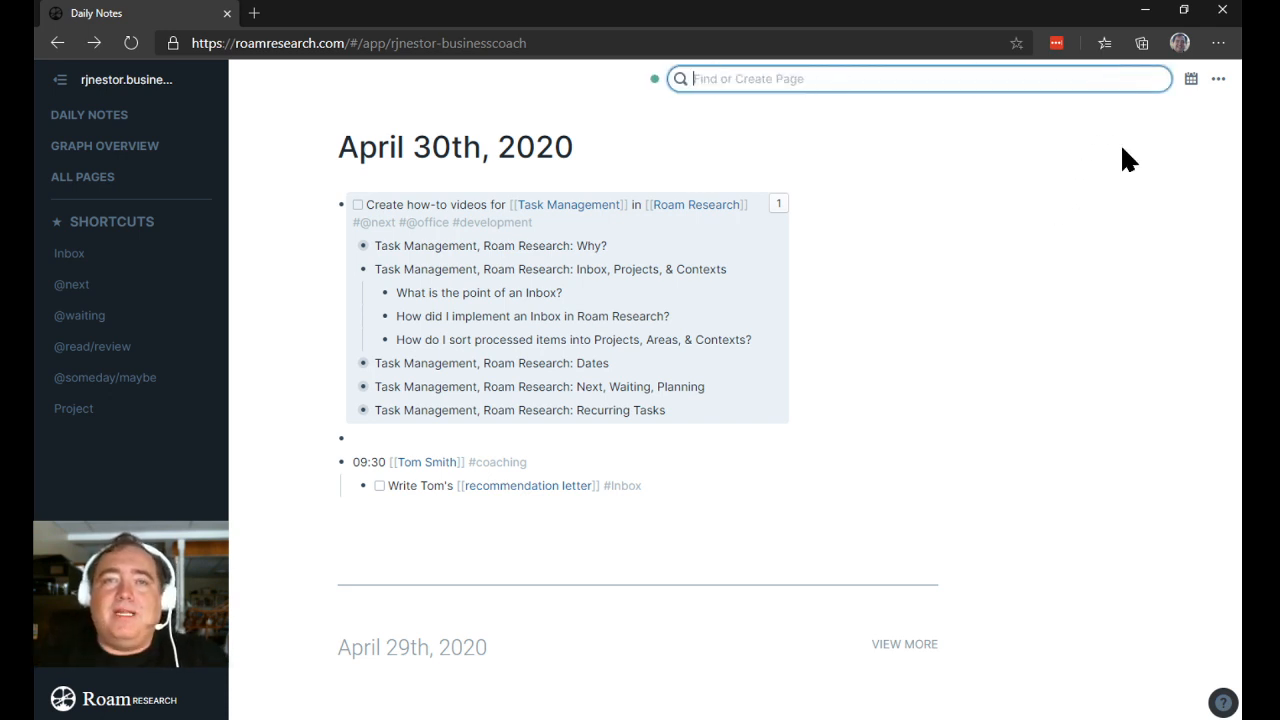
text(Inbo)
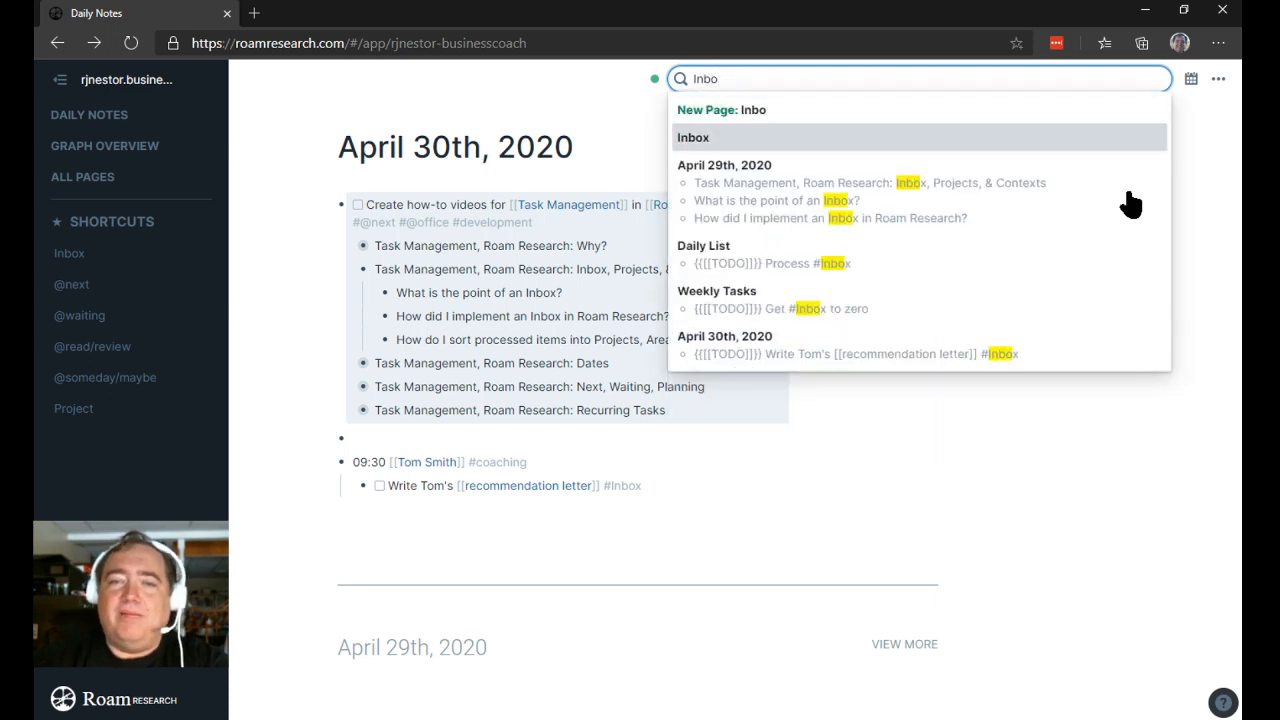
key(Return)
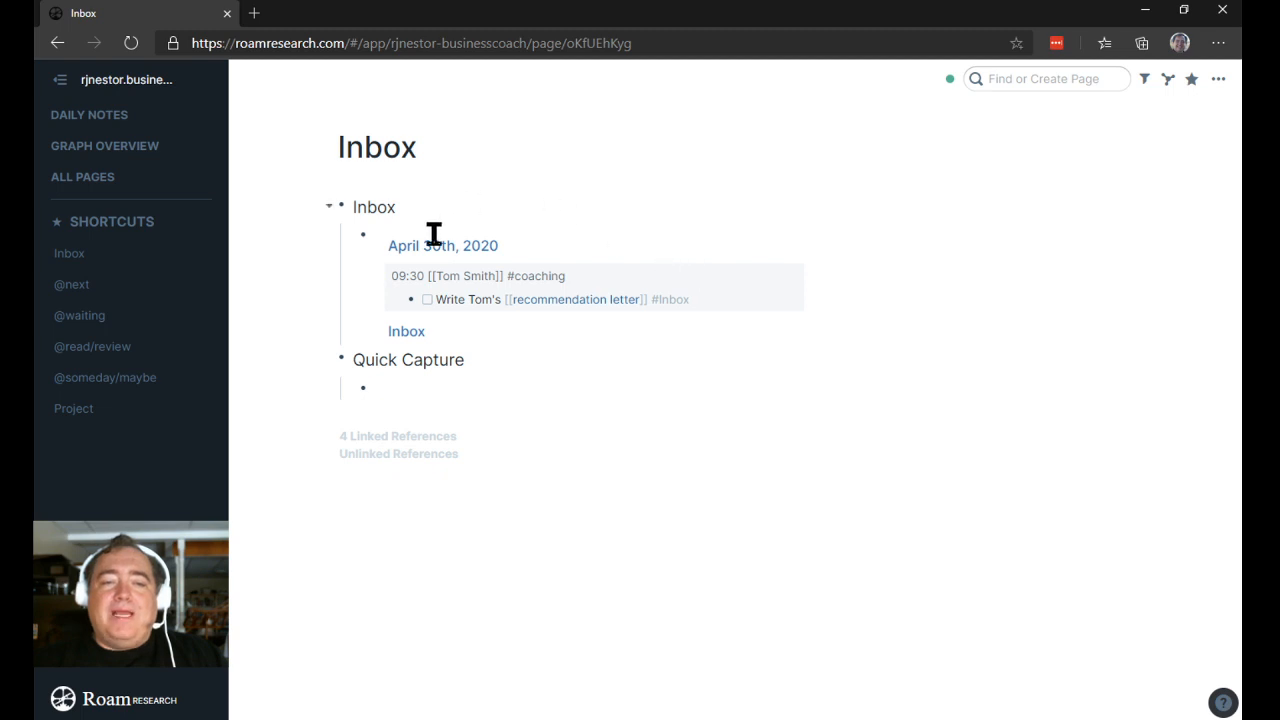
Expand the Inbox page's linked references, look through the referenced items, and collapse the section again.
click(334, 441)
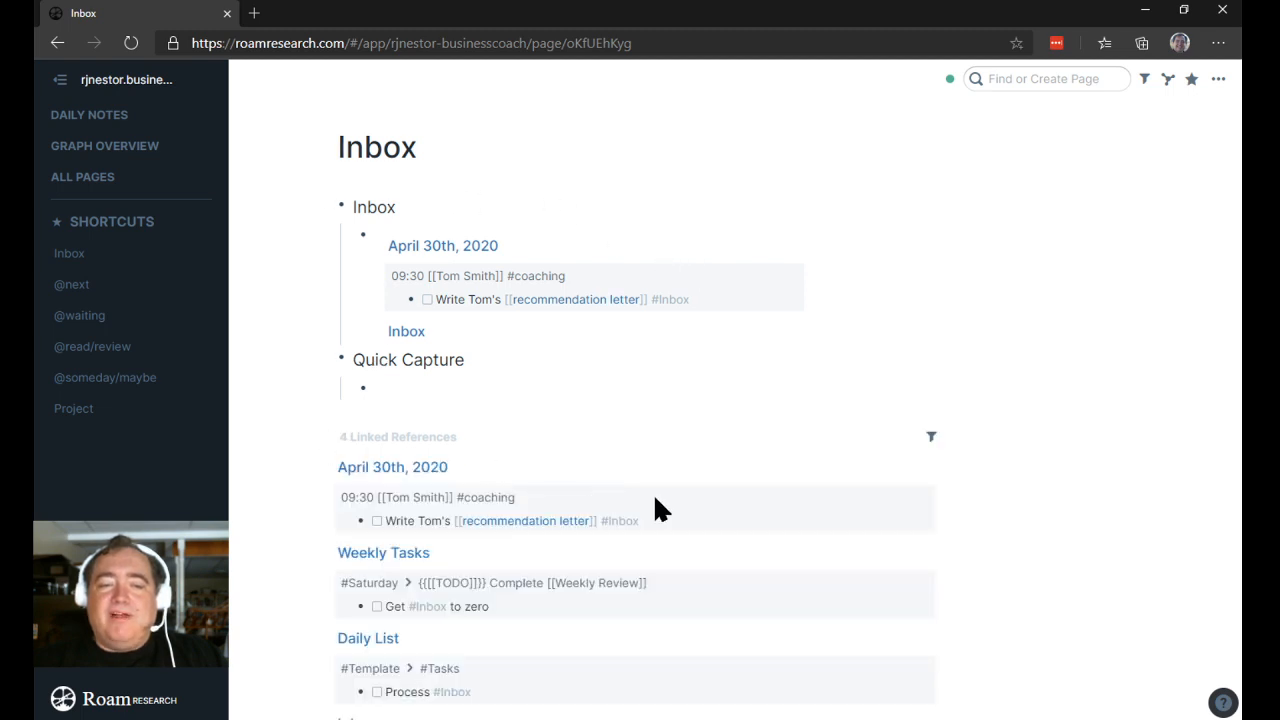
scroll(653, 500, down, 3)
scroll(560, 470, up, 2)
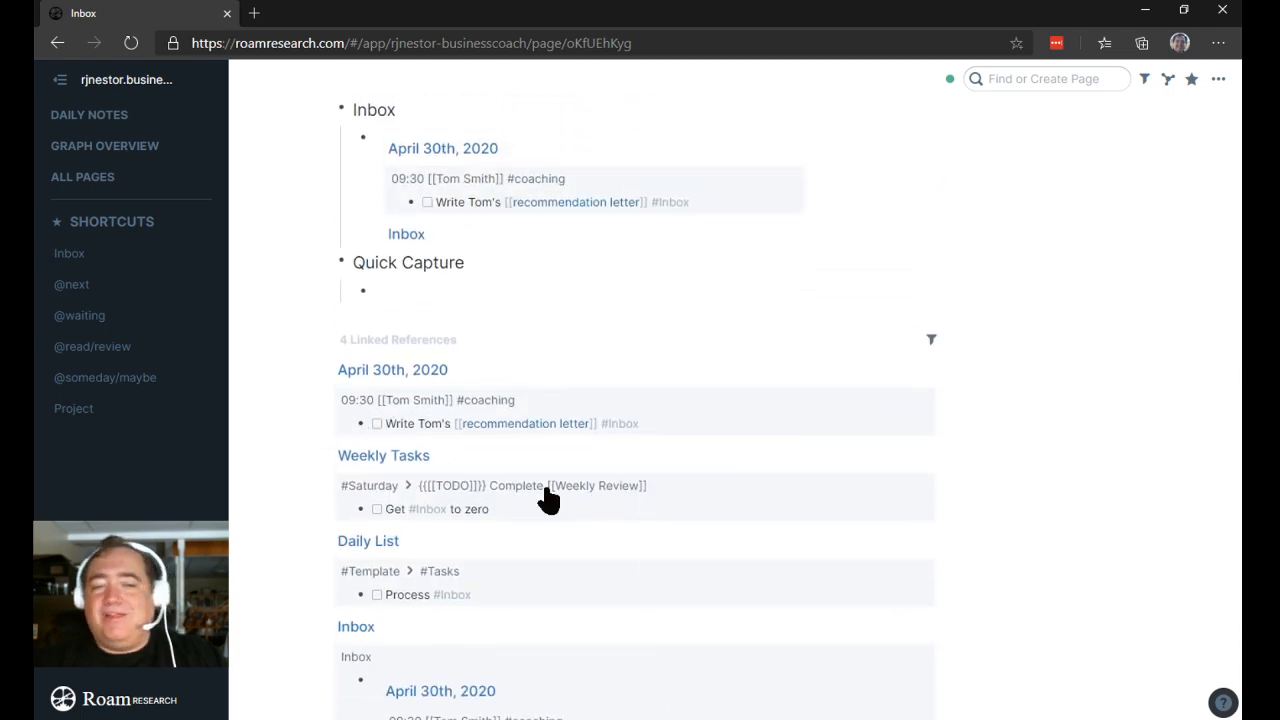
scroll(569, 487, down, 2)
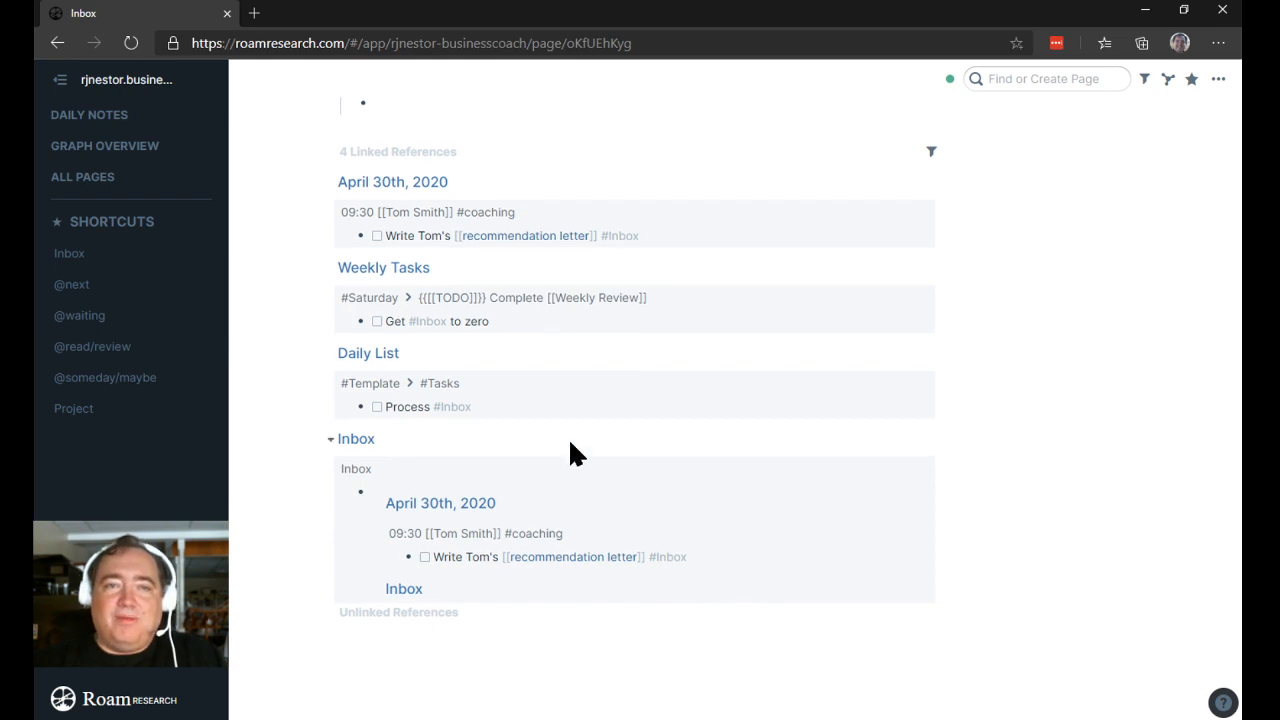
scroll(568, 437, up, 3)
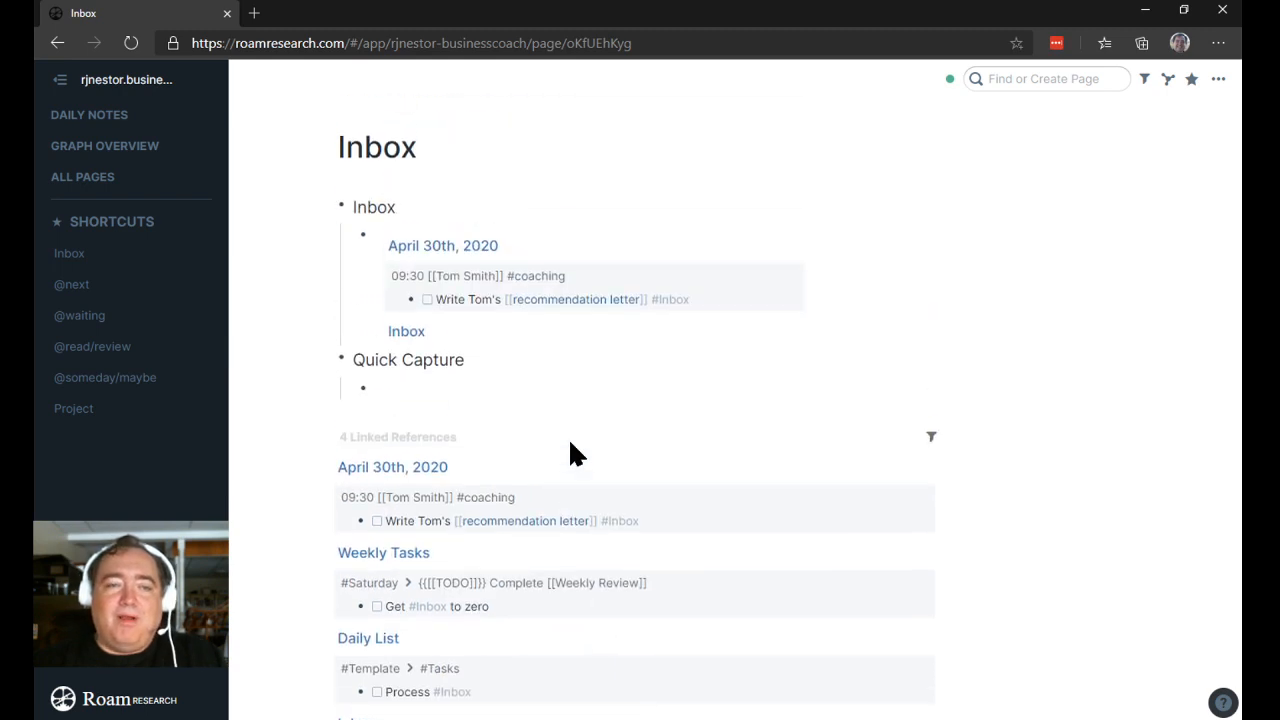
click(331, 440)
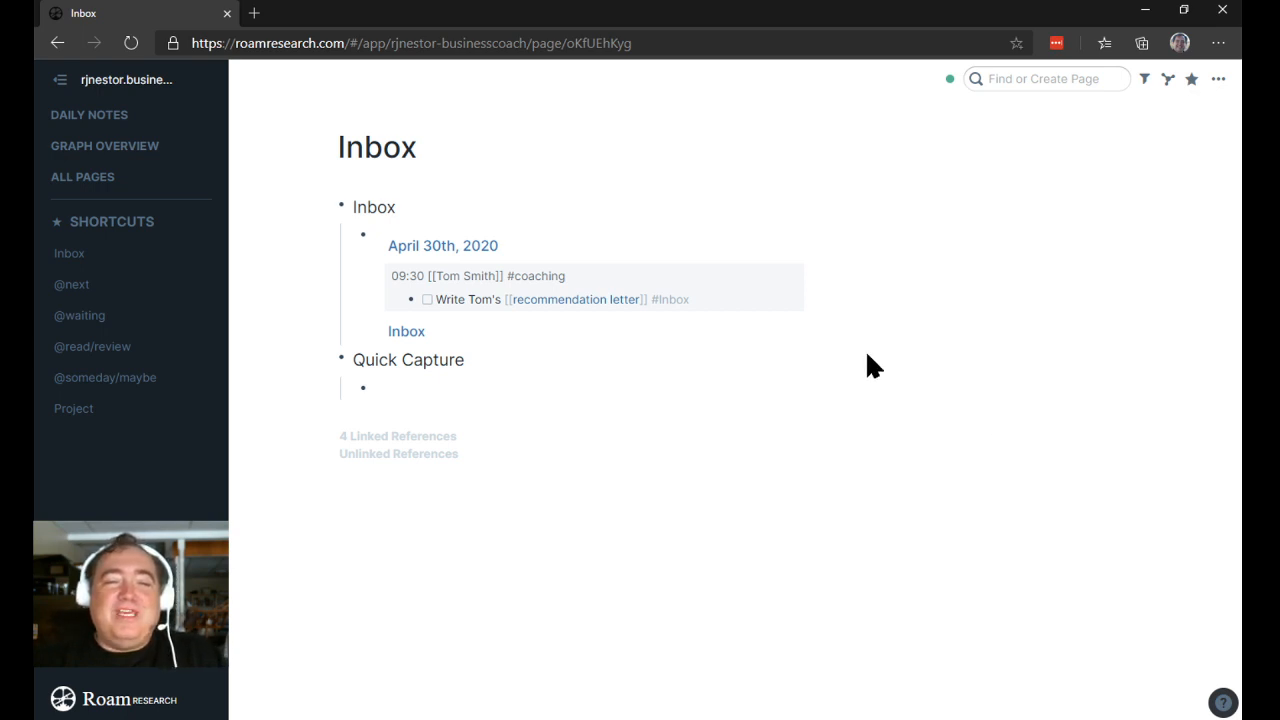
click(330, 439)
click(331, 439)
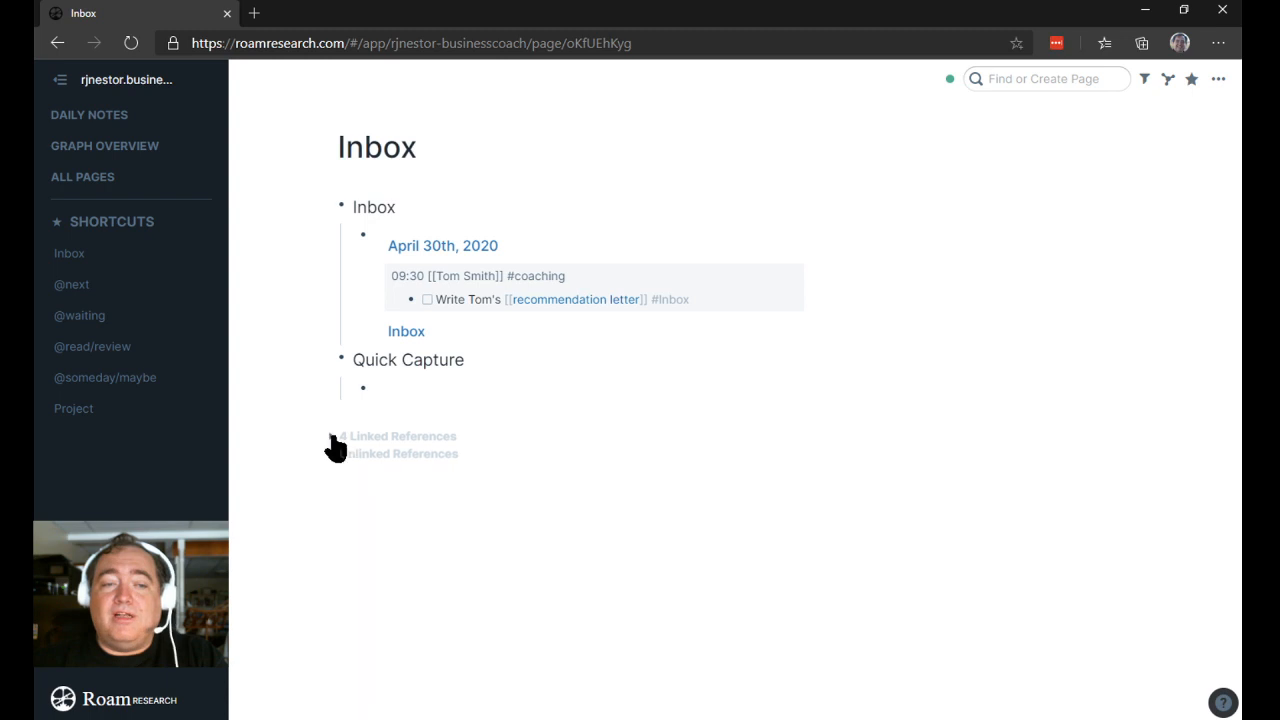
click(874, 440)
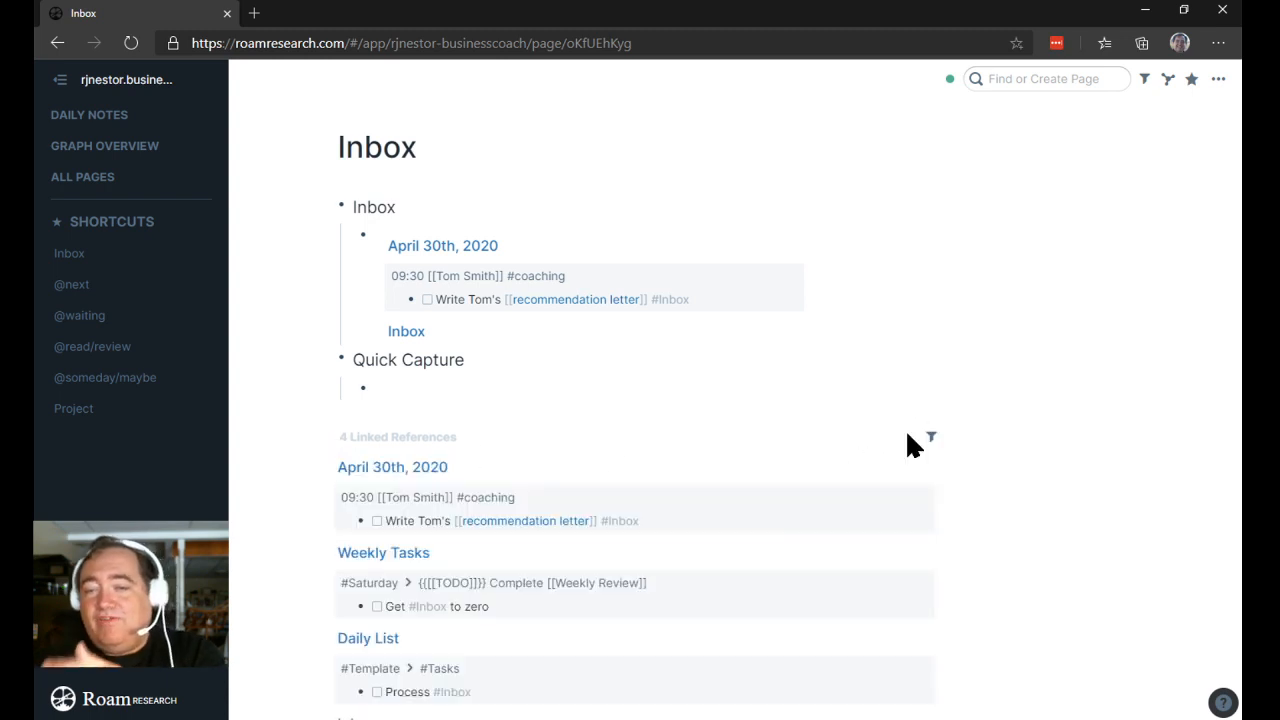
click(328, 440)
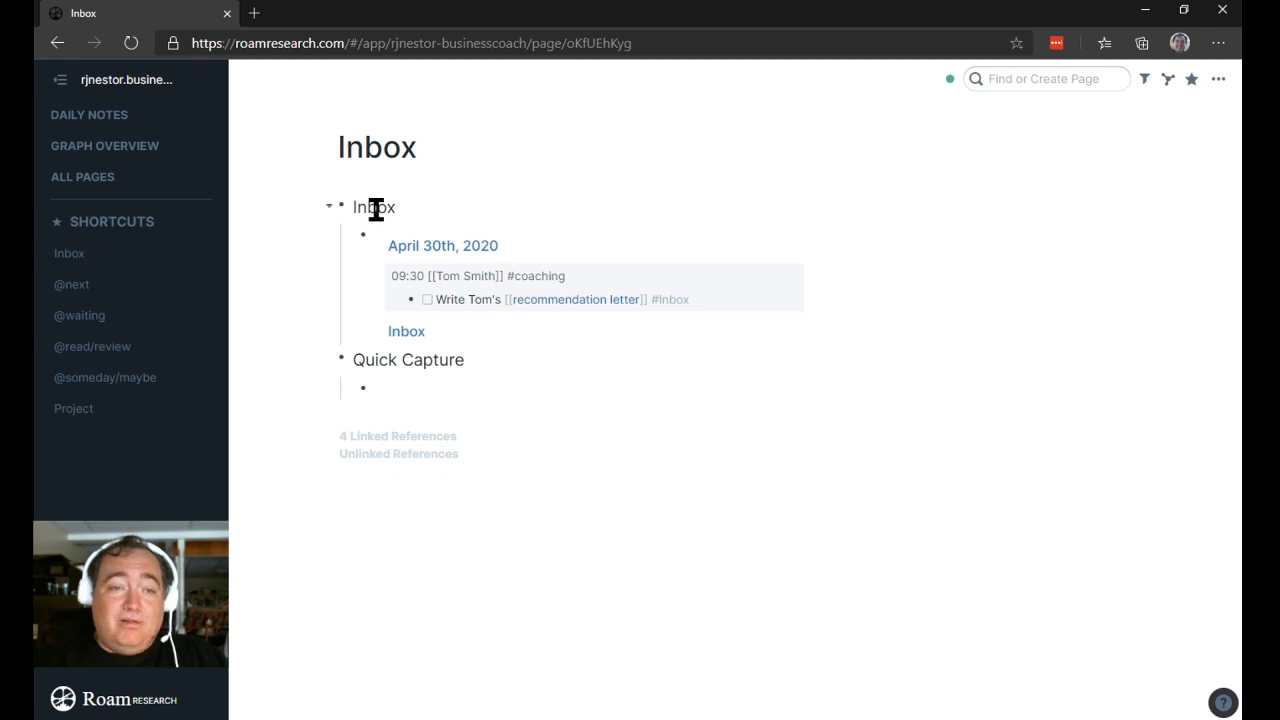
Examine the query code beneath the Inbox heading, including its list of excluded pages, and return to the rendered results.
click(616, 245)
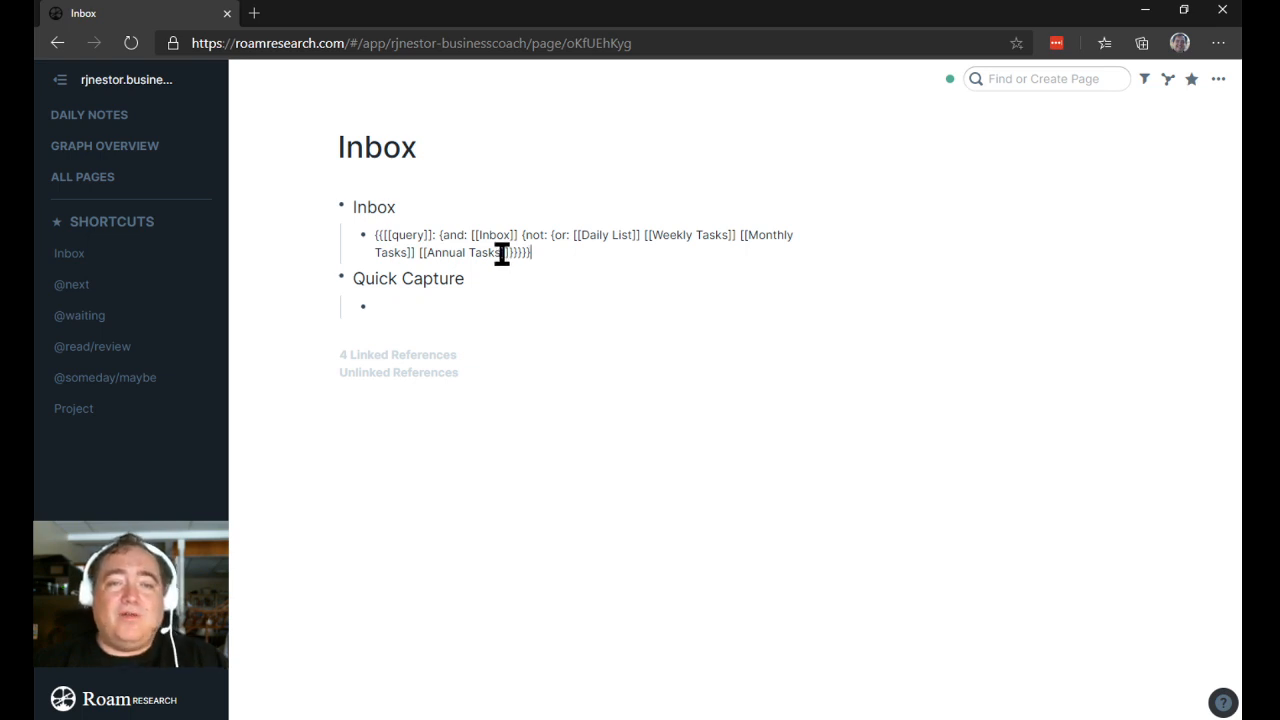
click(466, 291)
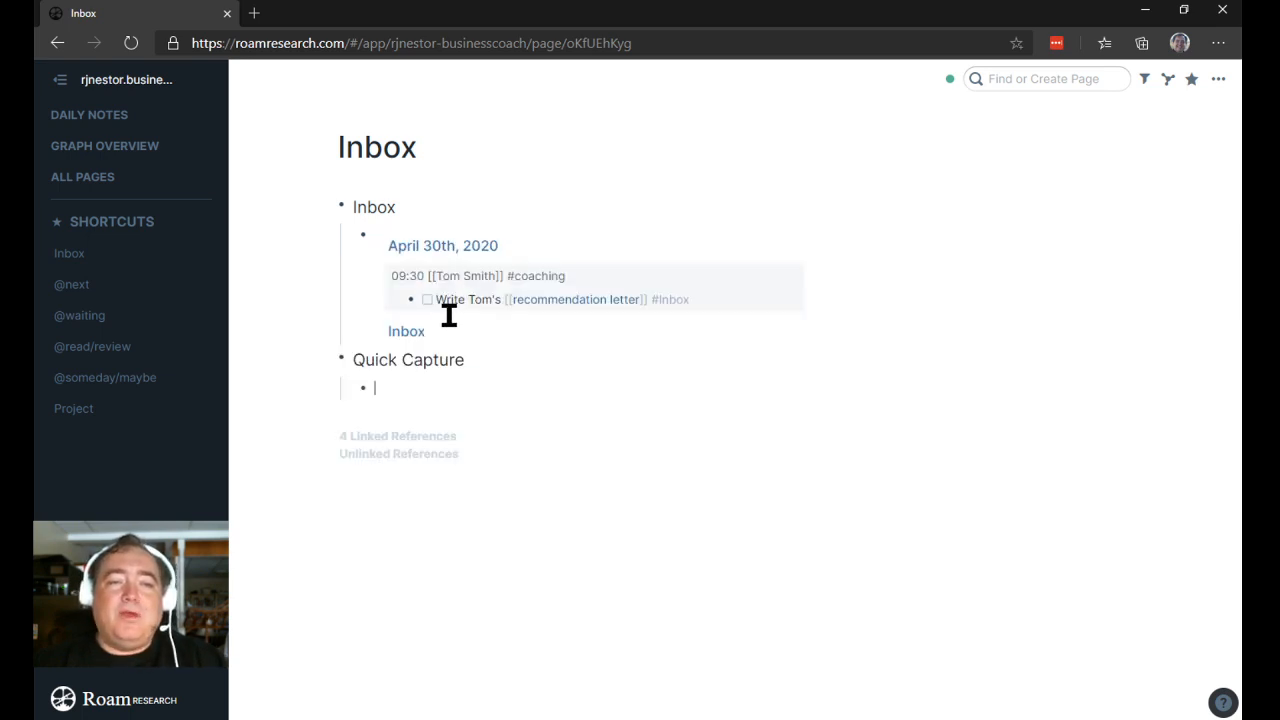
click(452, 387)
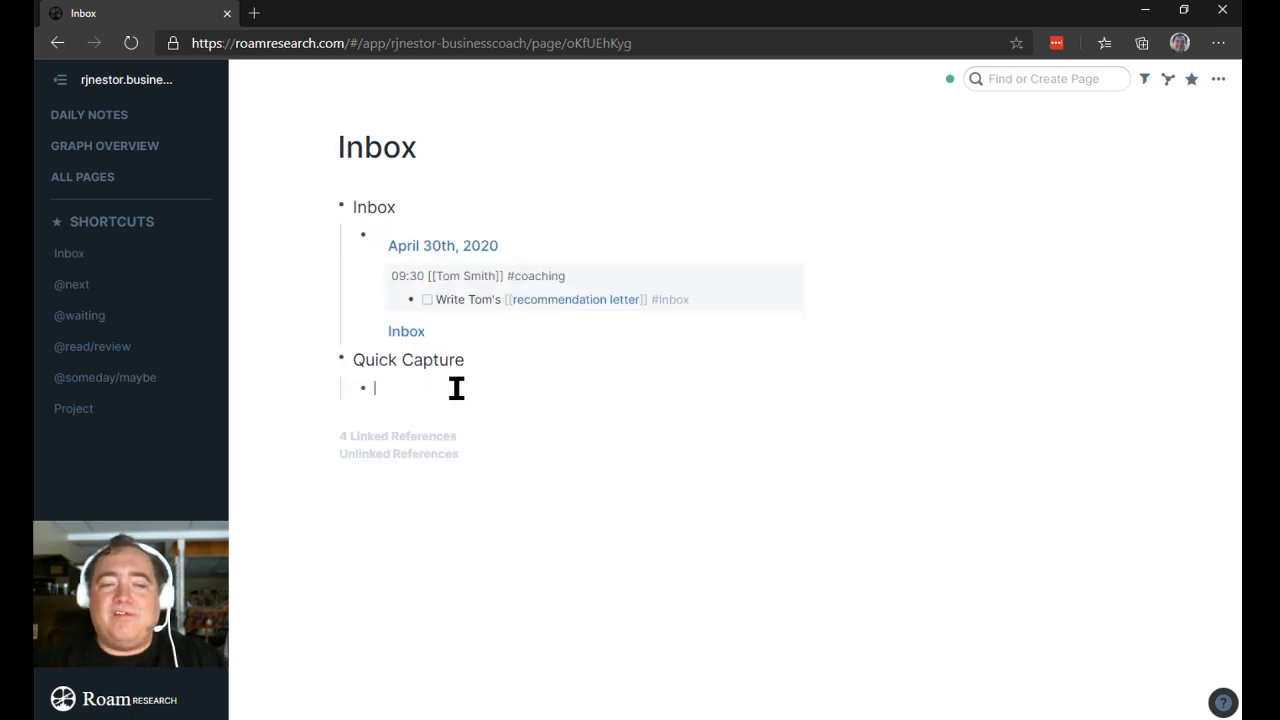
click(566, 244)
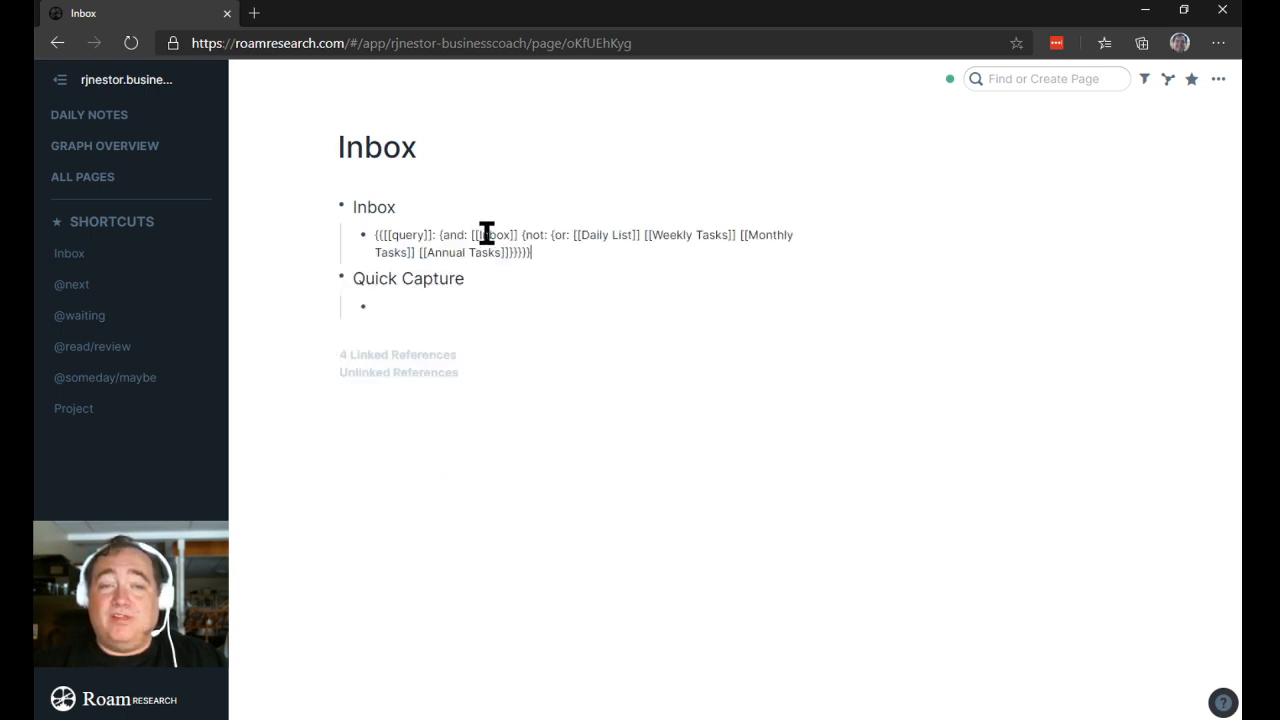
click(440, 305)
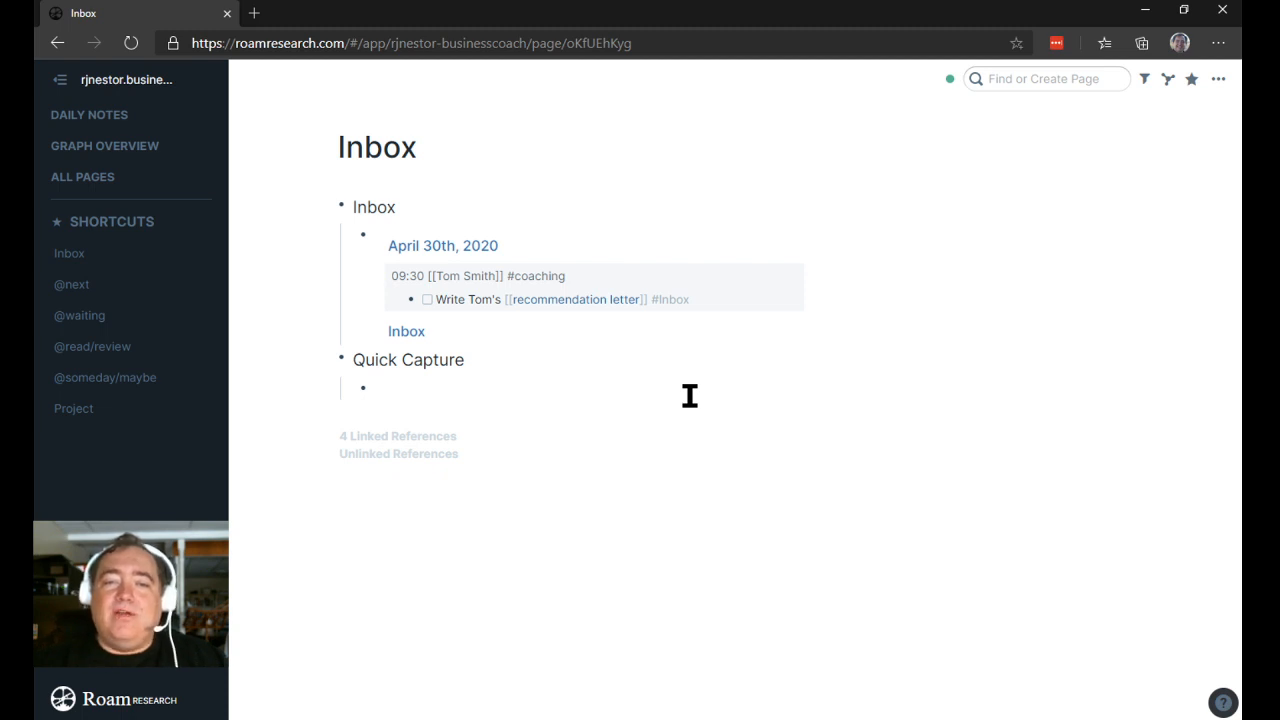
click(694, 301)
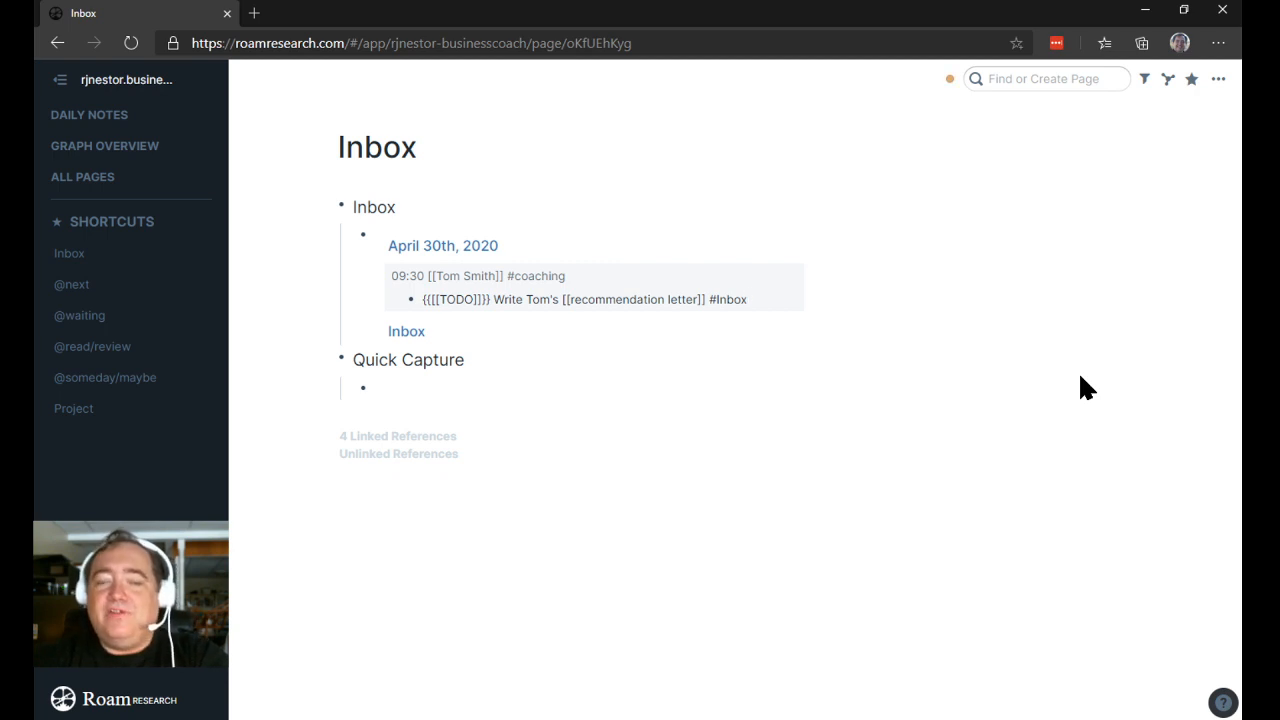
text(#@n)
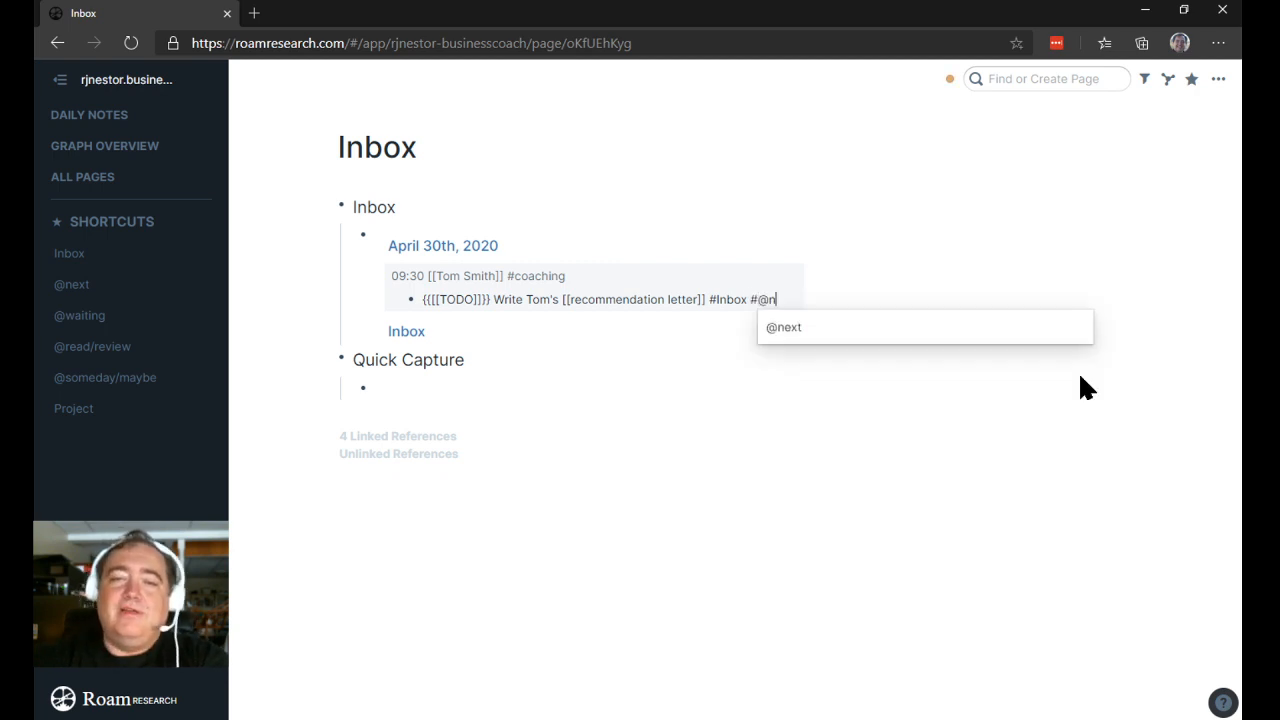
key(Return)
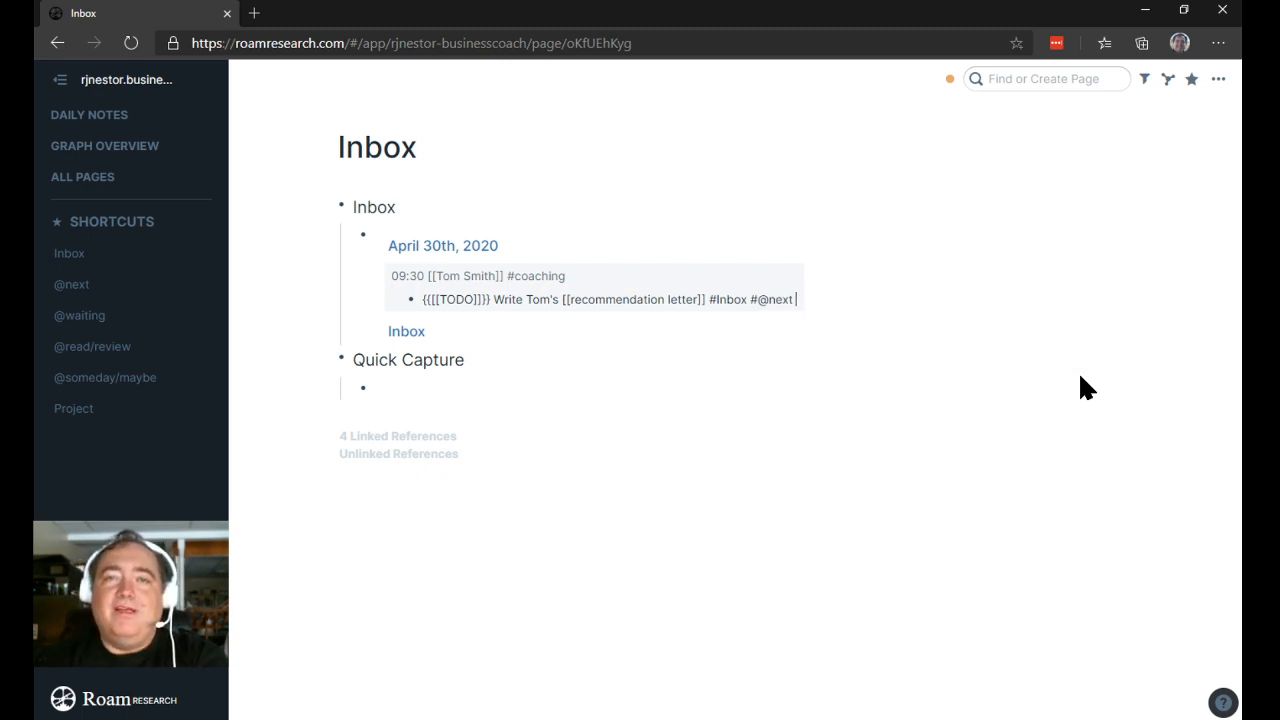
text(#@com)
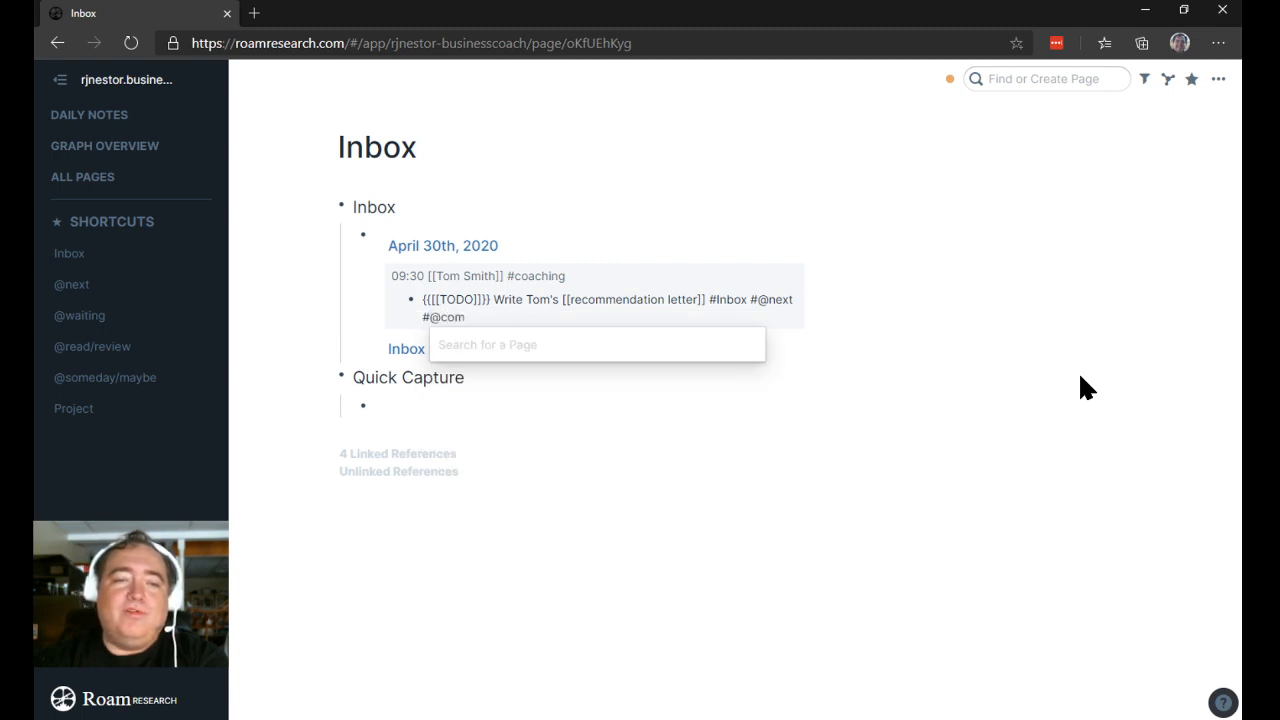
text(puter)
key(Escape)
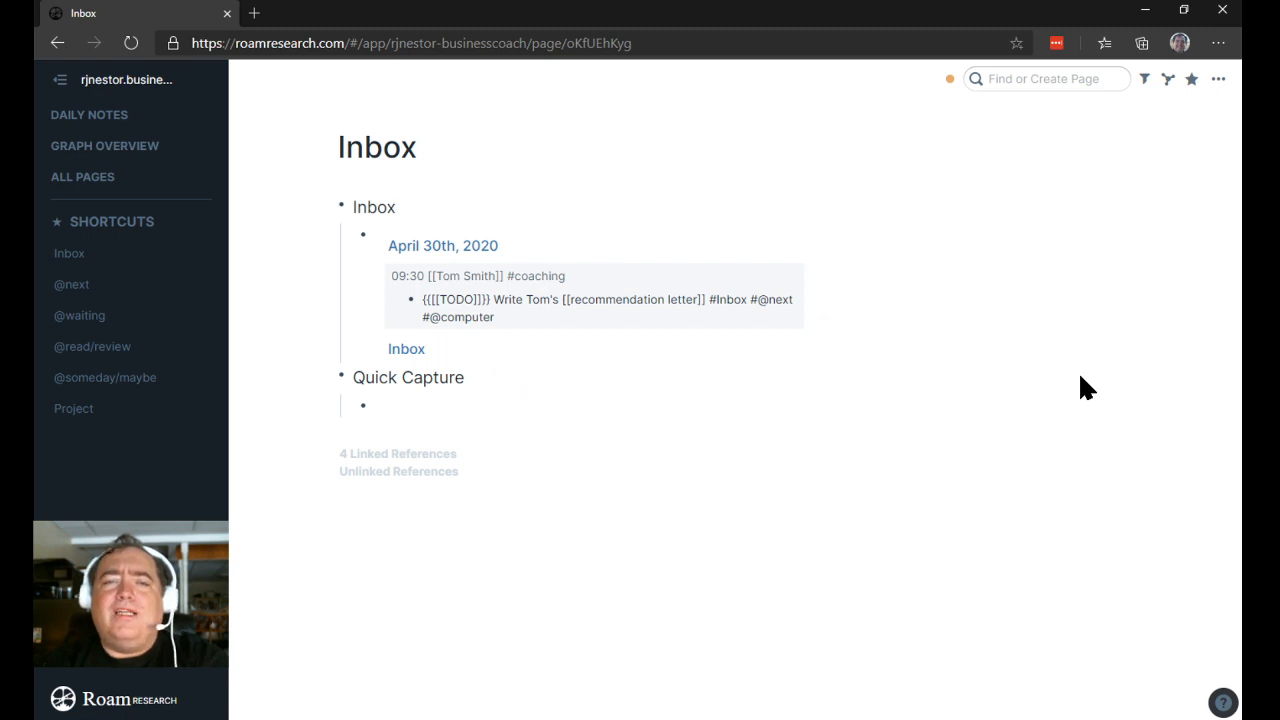
text(#)
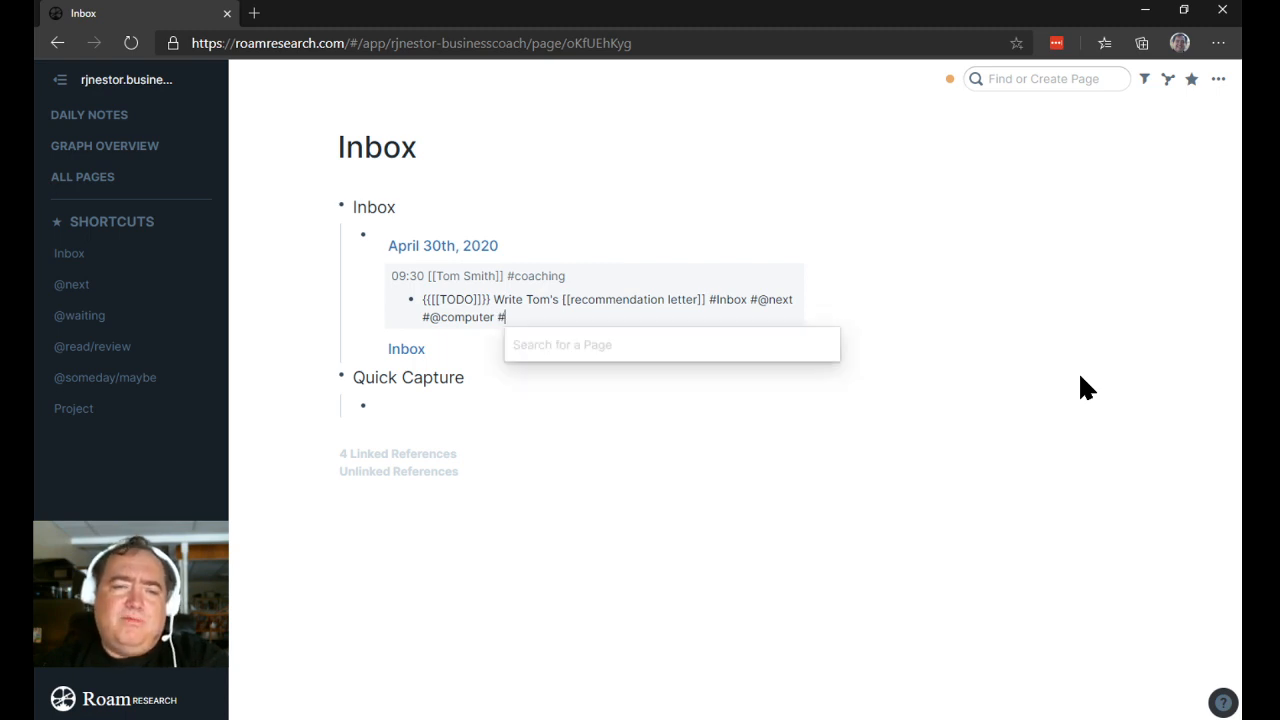
text(coach)
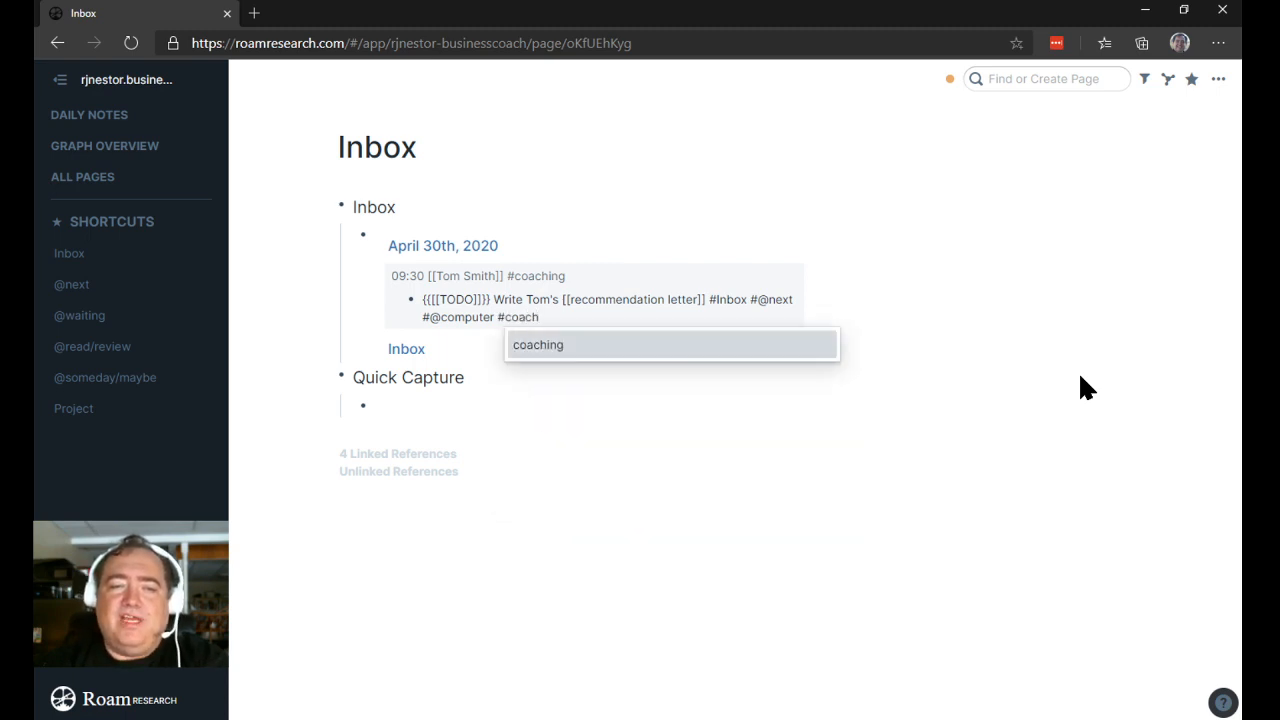
key(Return)
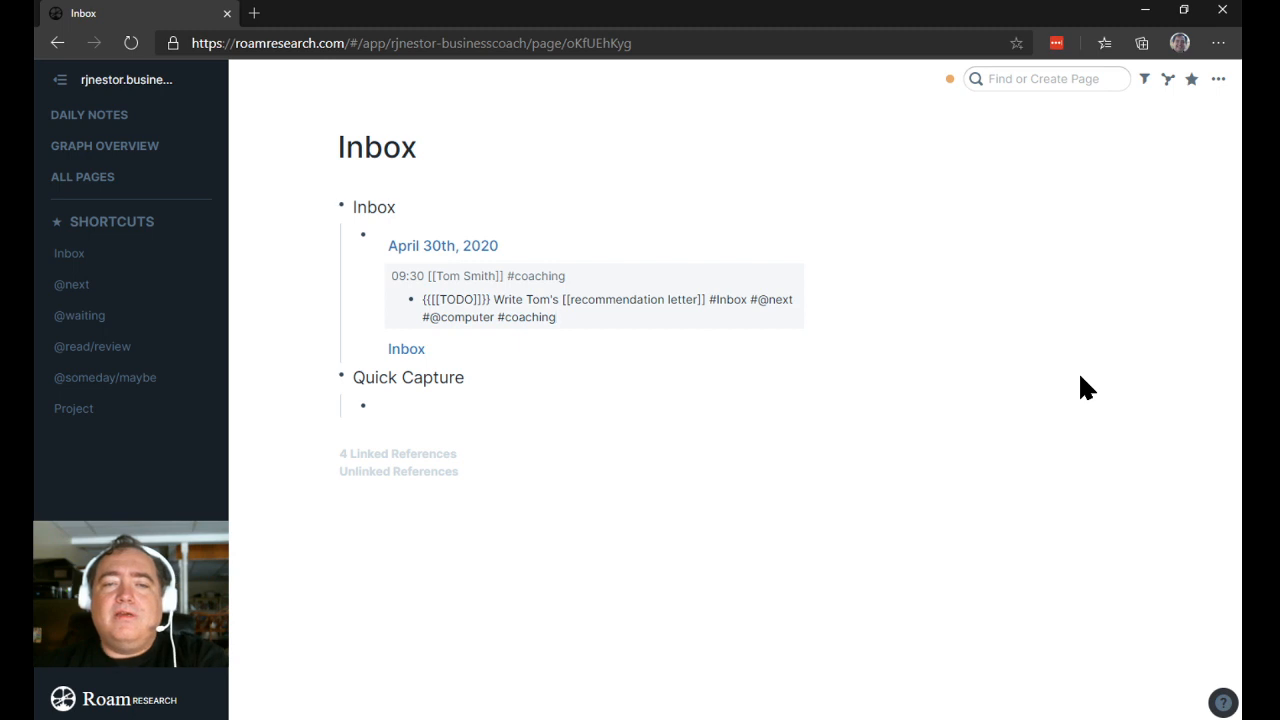
Remove the #Inbox tag from the recommendation letter task and finish editing it.
key(Left)
key(Left)
key(Left)
key(Left)
key(Left)
key(Left)
key(Left)
key(Left)
key(Left)
key(Left)
key(Left)
key(Left)
key(Left)
key(Left)
key(Left)
key(Left)
key(Left)
key(Left)
key(Left)
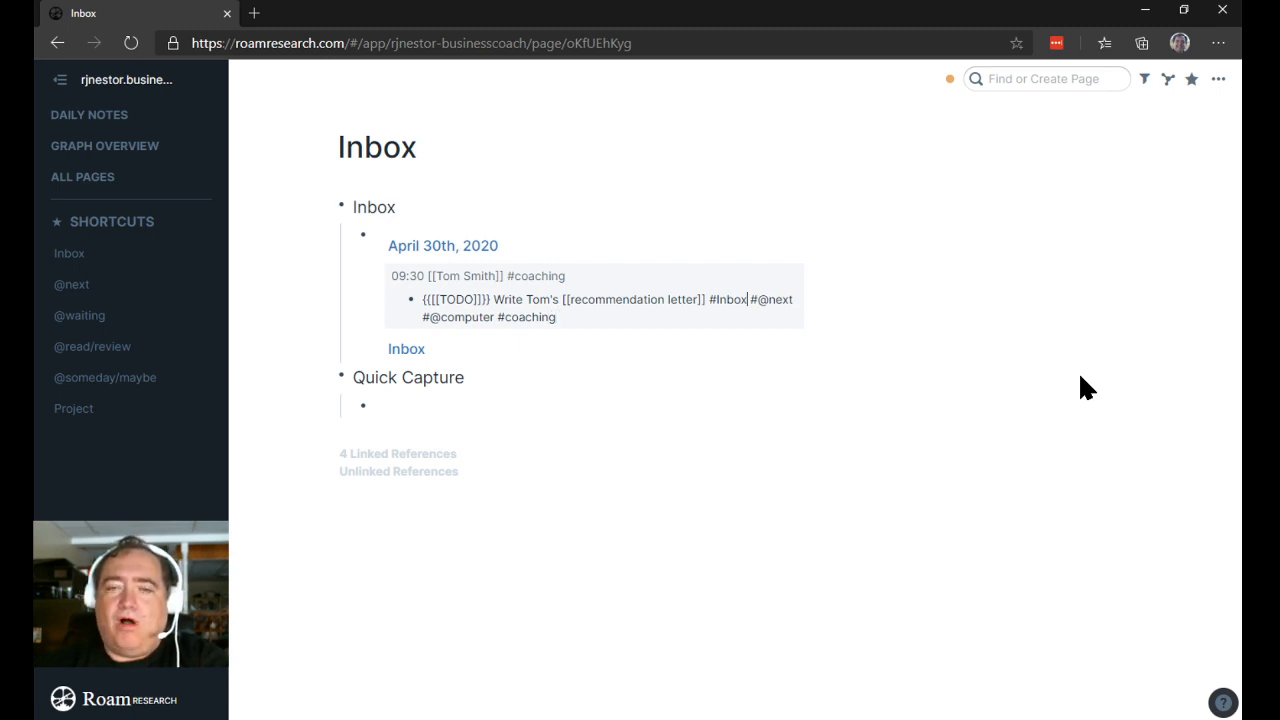
key(BackSpace)
key(BackSpace)
key(BackSpace)
key(BackSpace)
key(BackSpace)
key(BackSpace)
key(BackSpace)
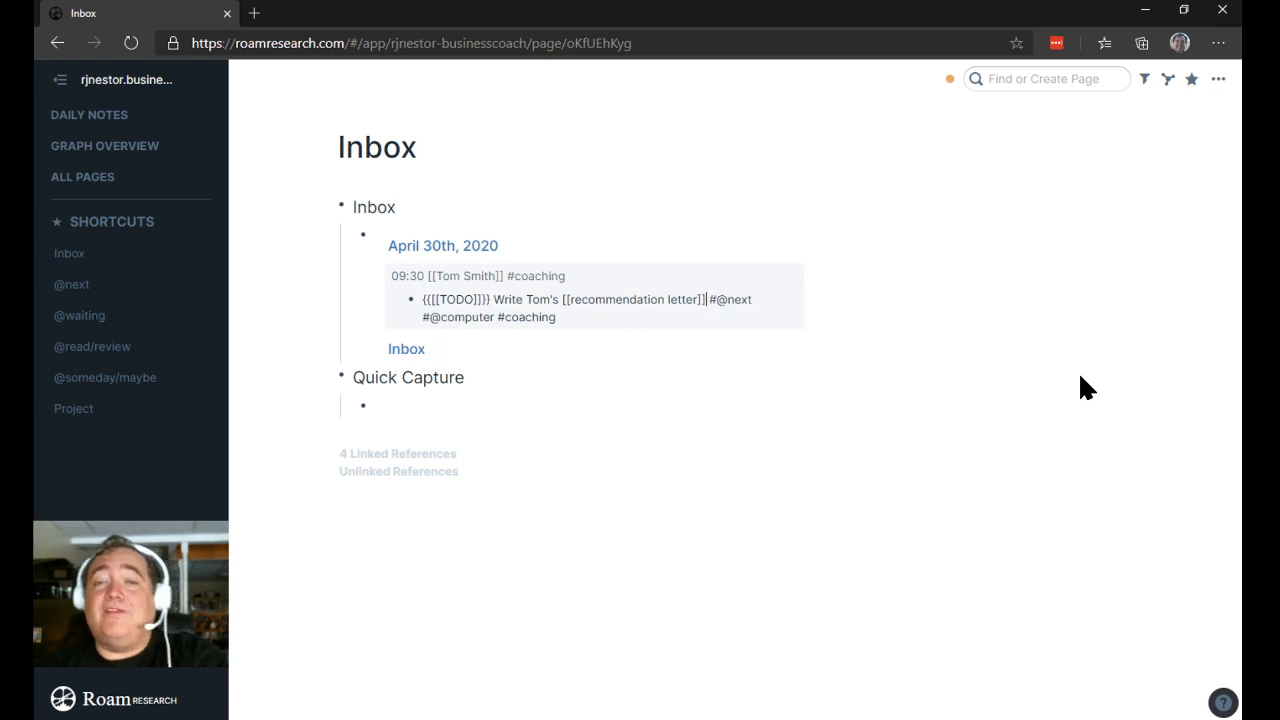
key(Escape)
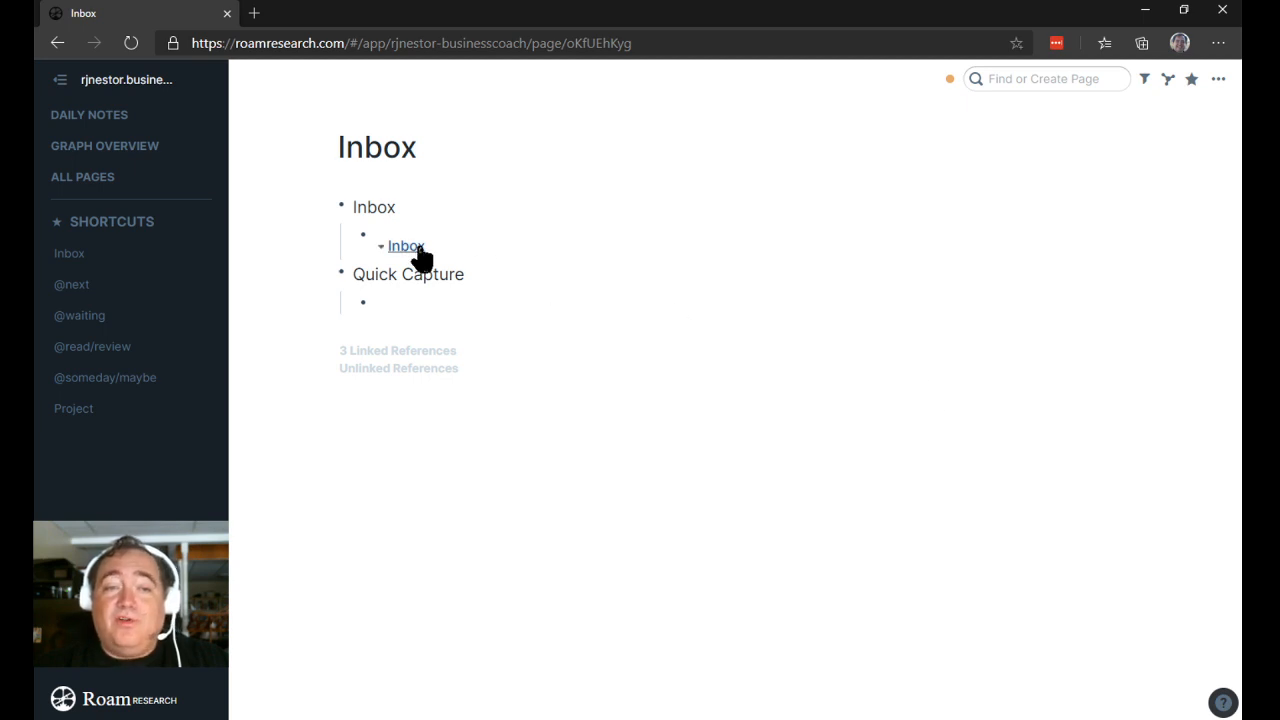
click(76, 287)
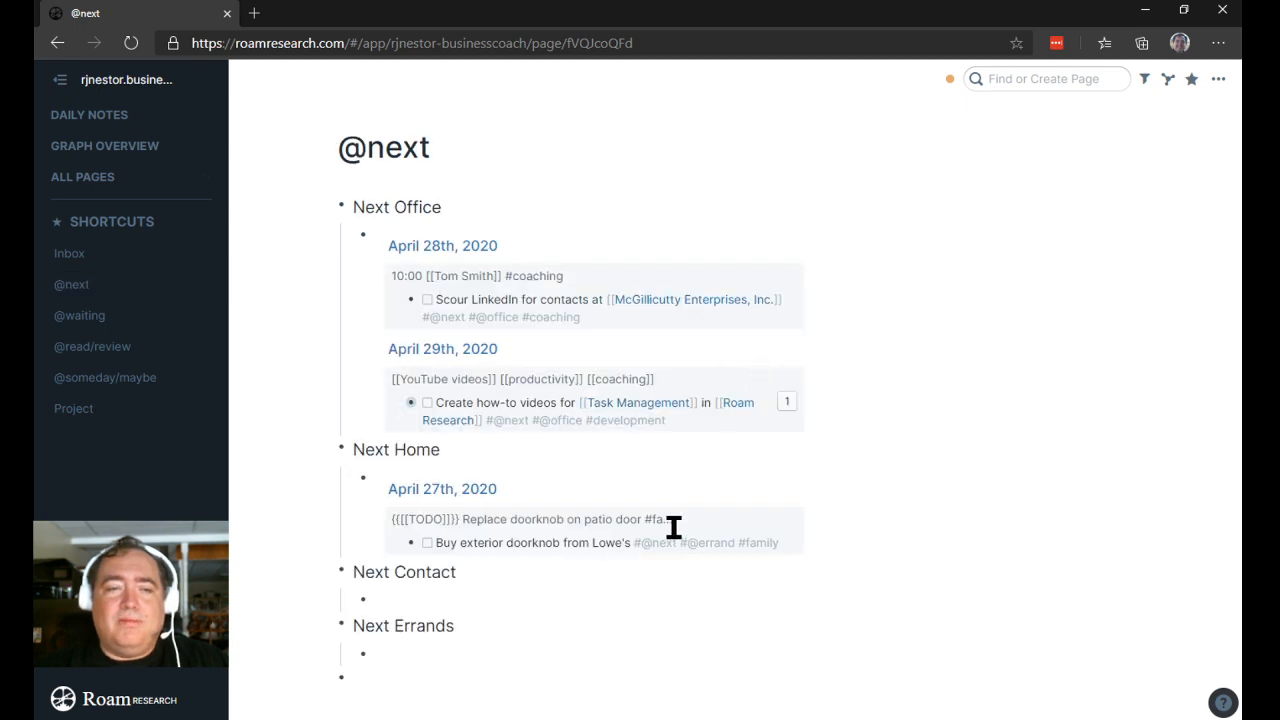
scroll(572, 620, down, 2)
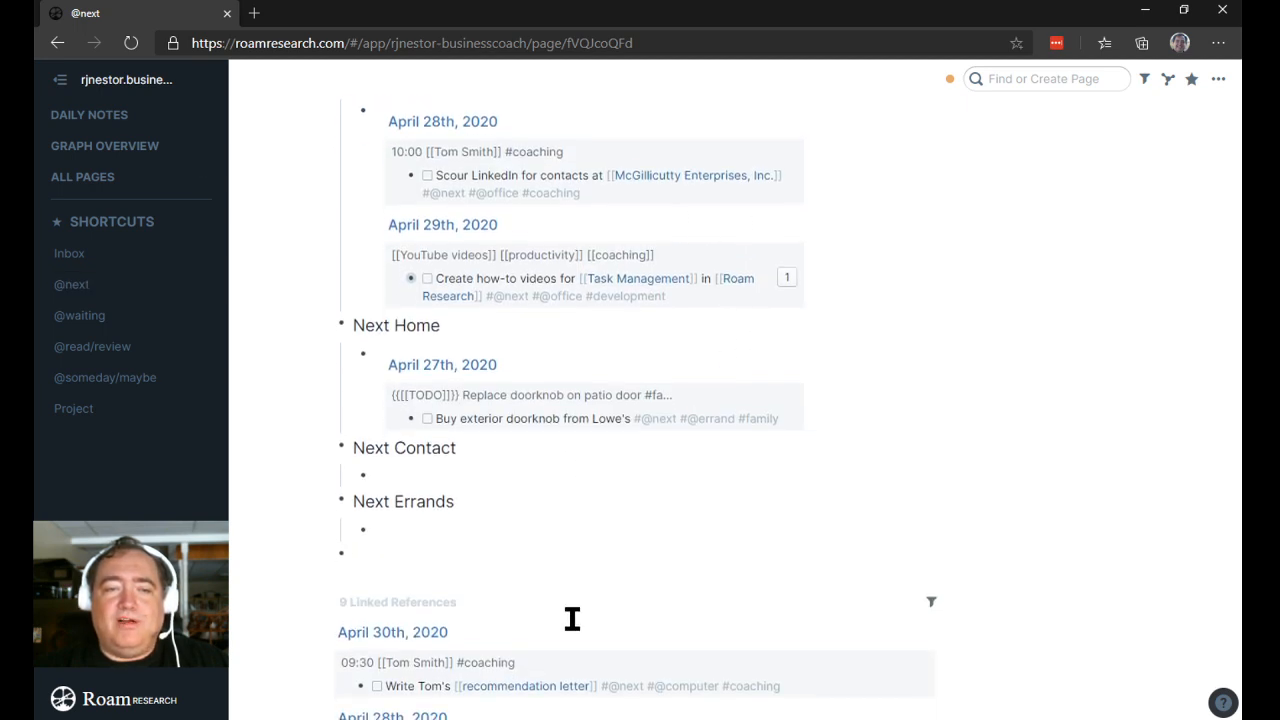
scroll(572, 620, up, 2)
scroll(572, 620, down, 1)
scroll(572, 620, up, 2)
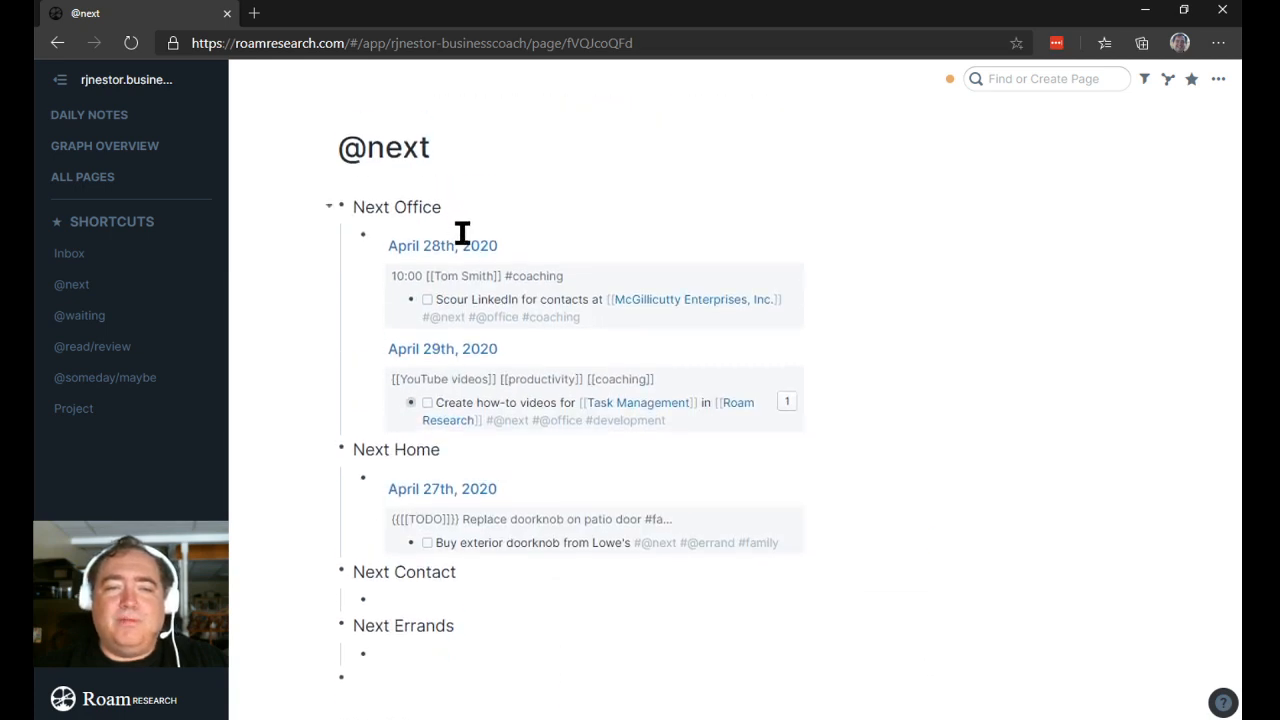
click(542, 246)
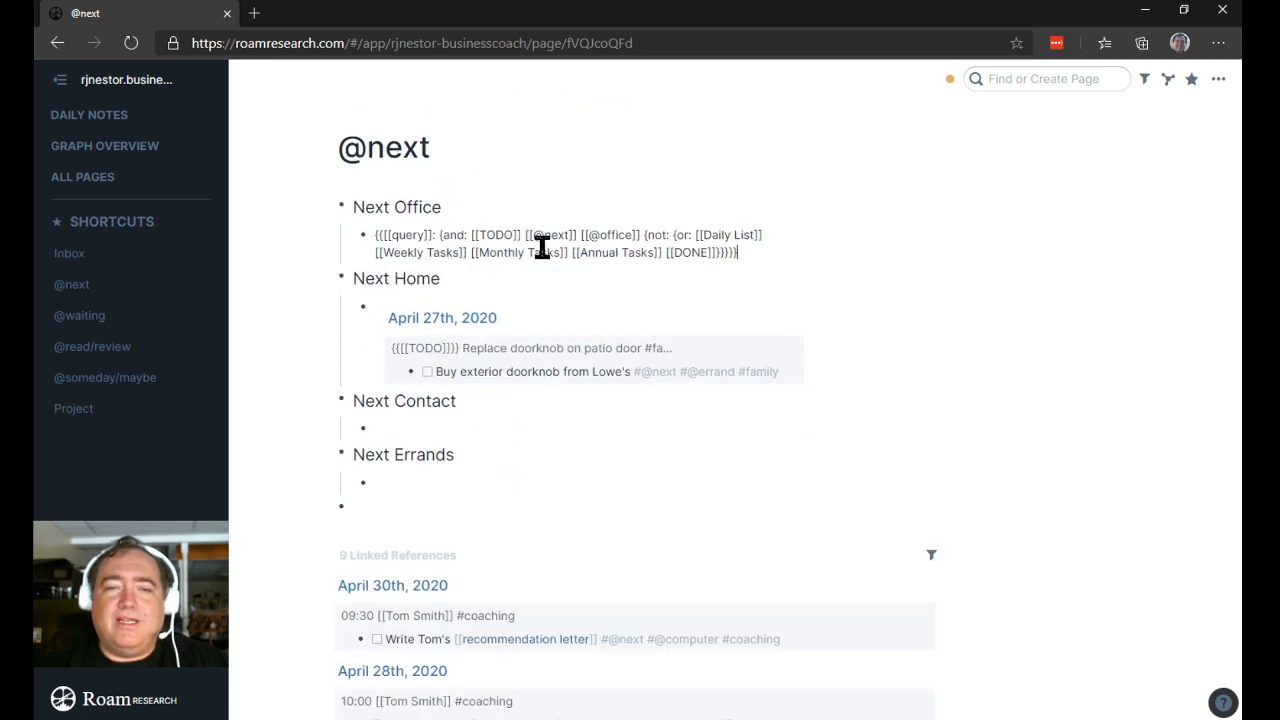
click(641, 235)
text([[@)
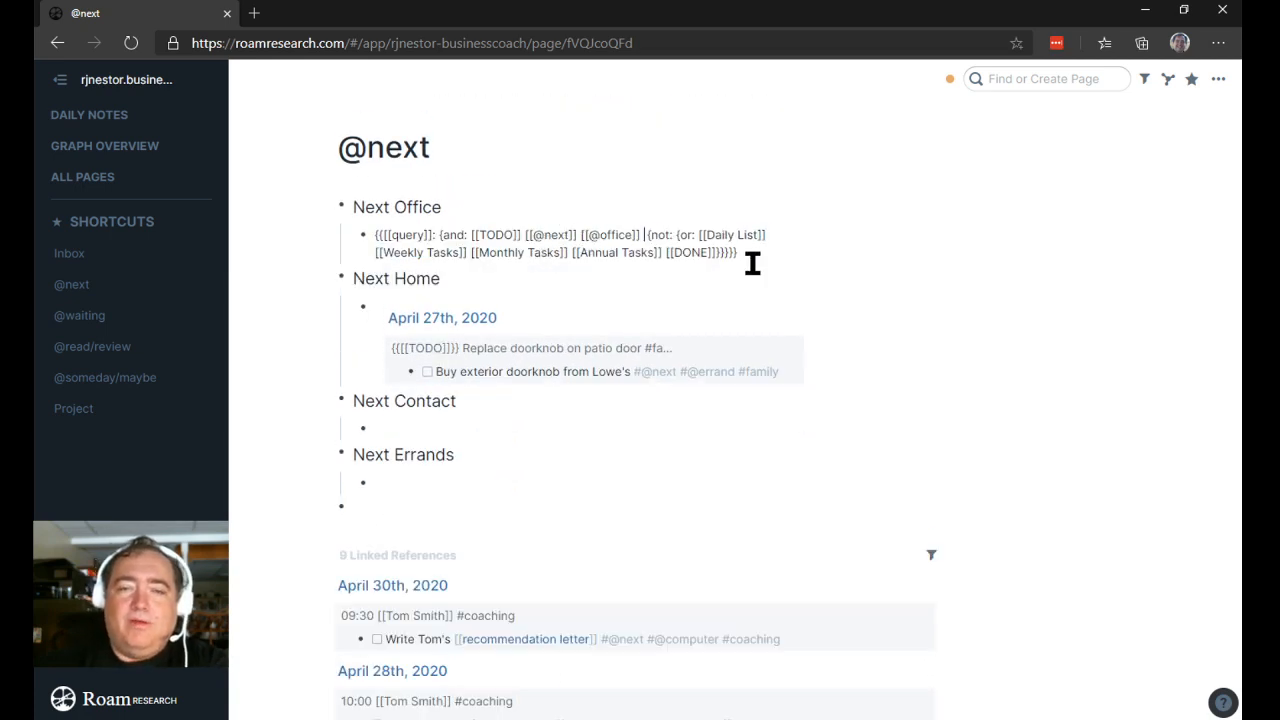
text(com)
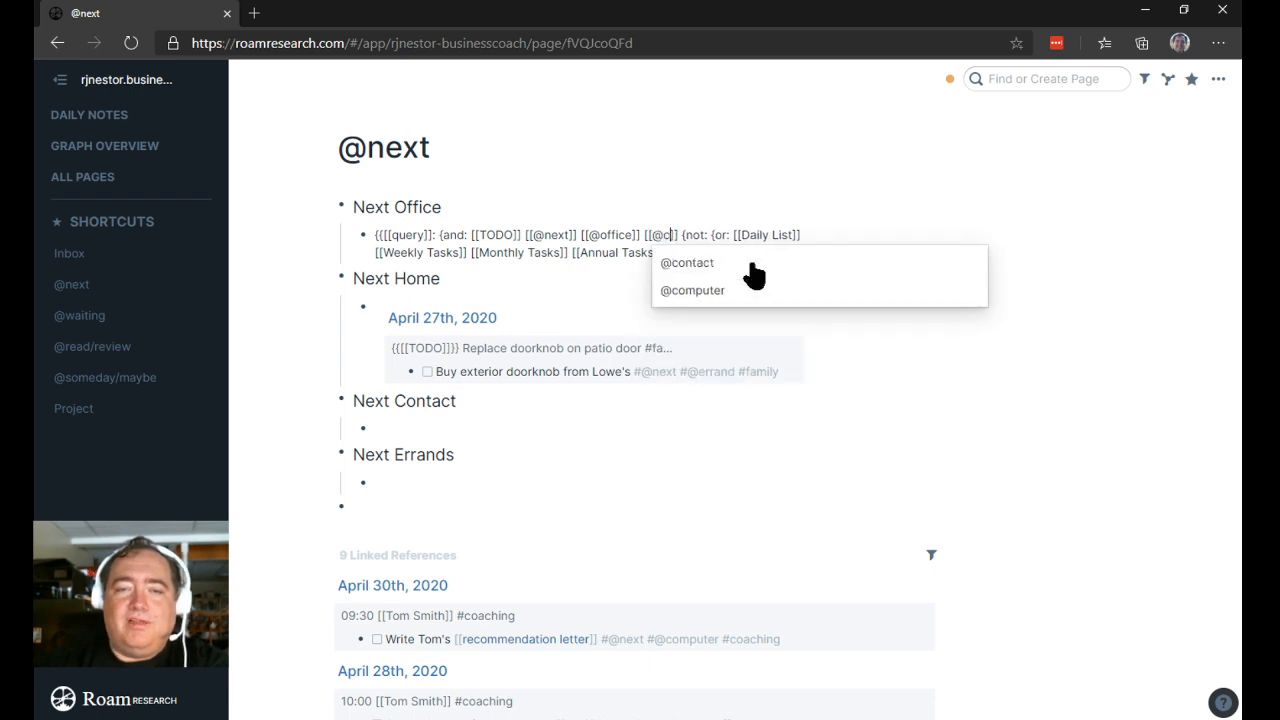
click(752, 270)
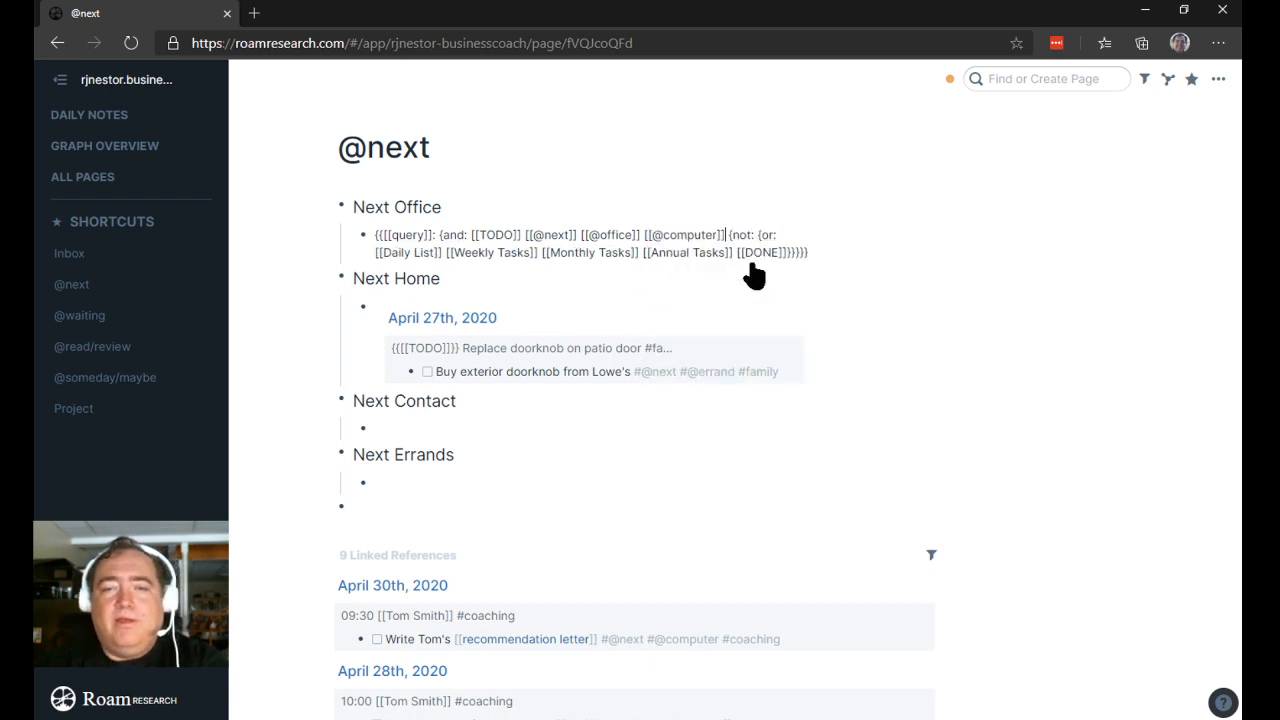
click(294, 337)
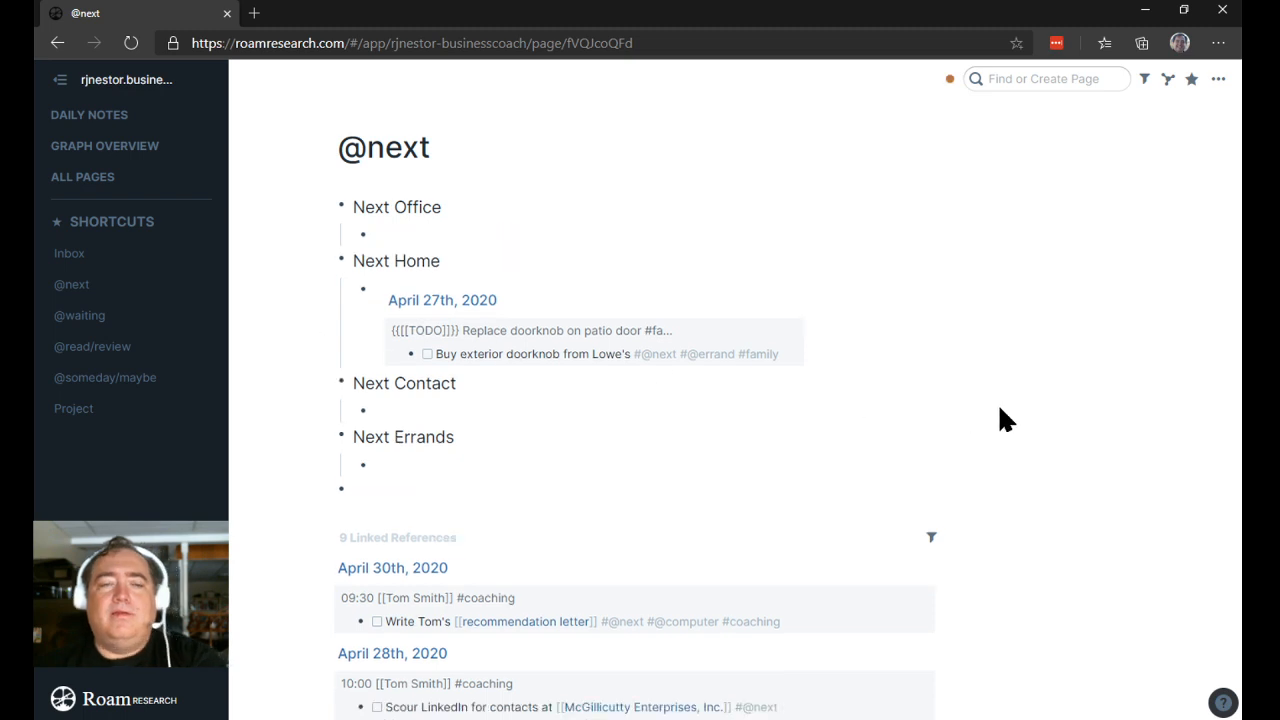
click(487, 233)
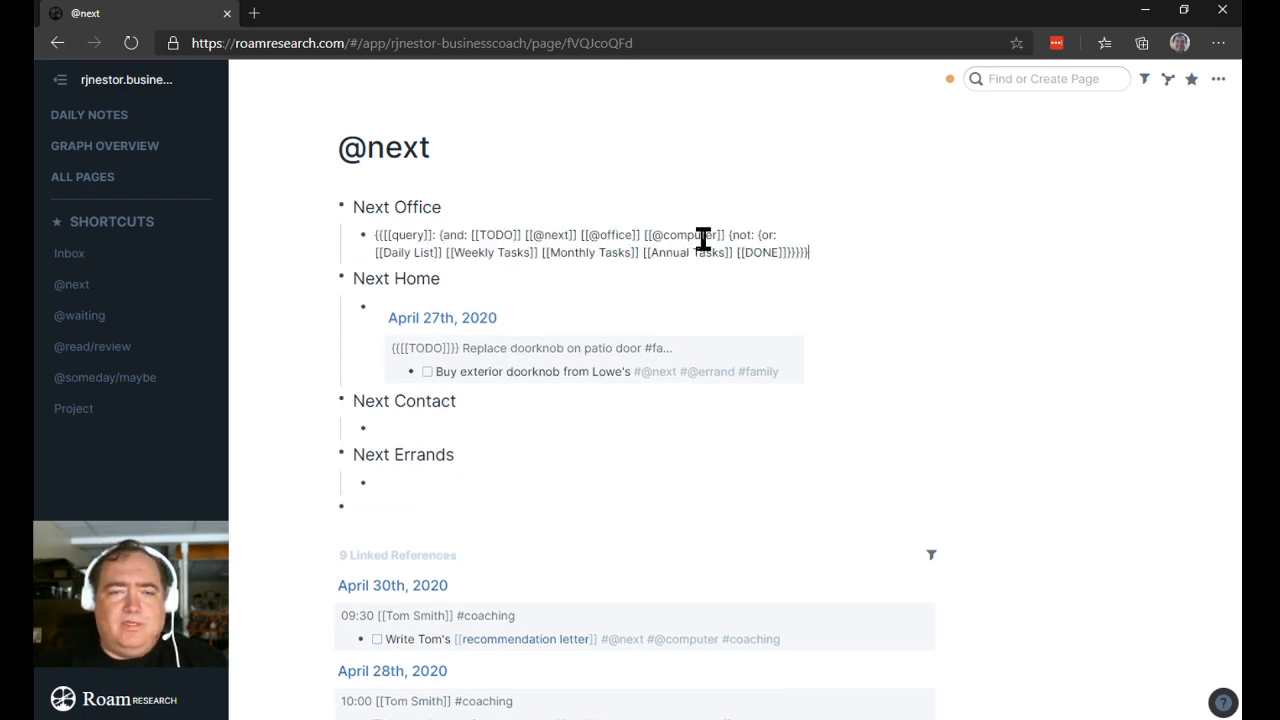
click(577, 236)
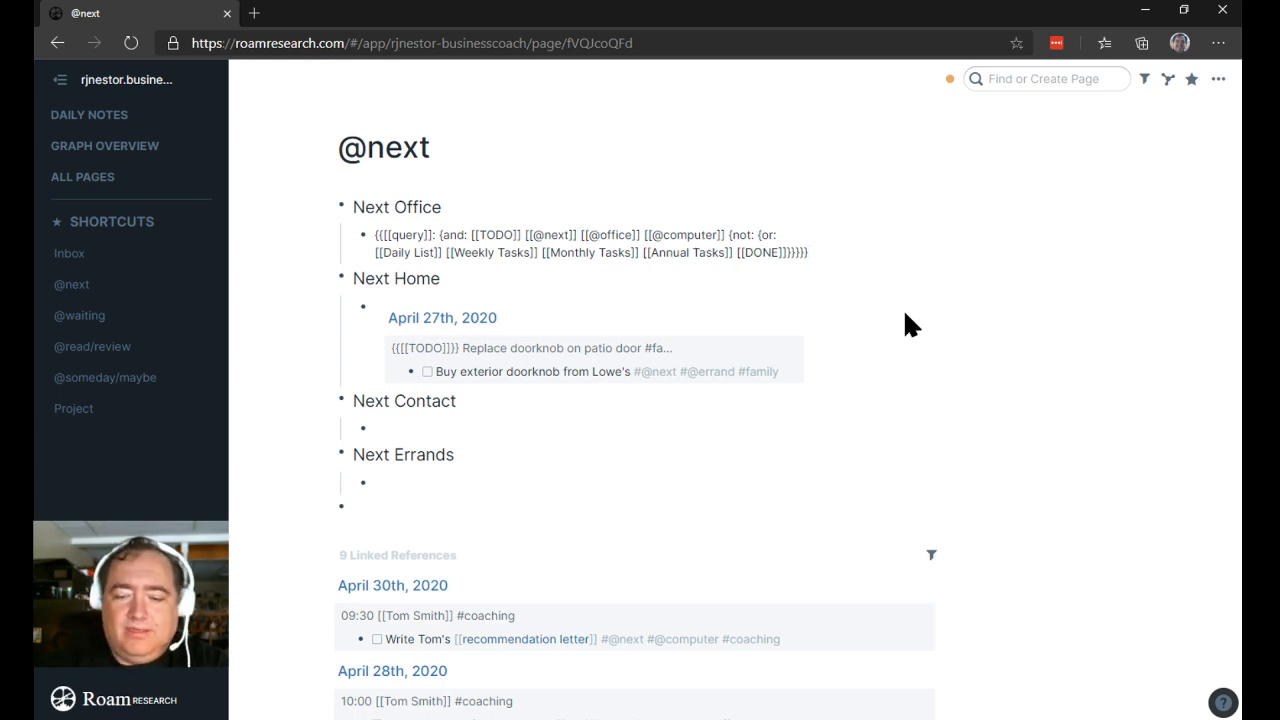
text({)
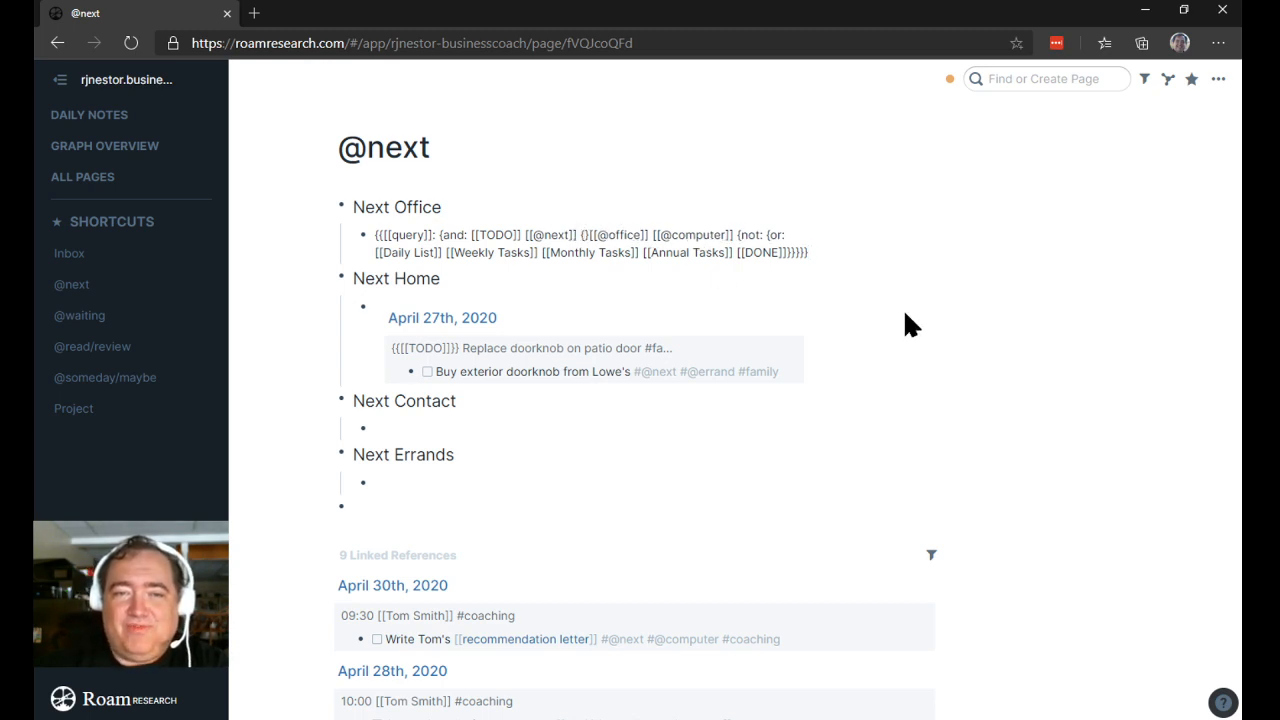
text(or:)
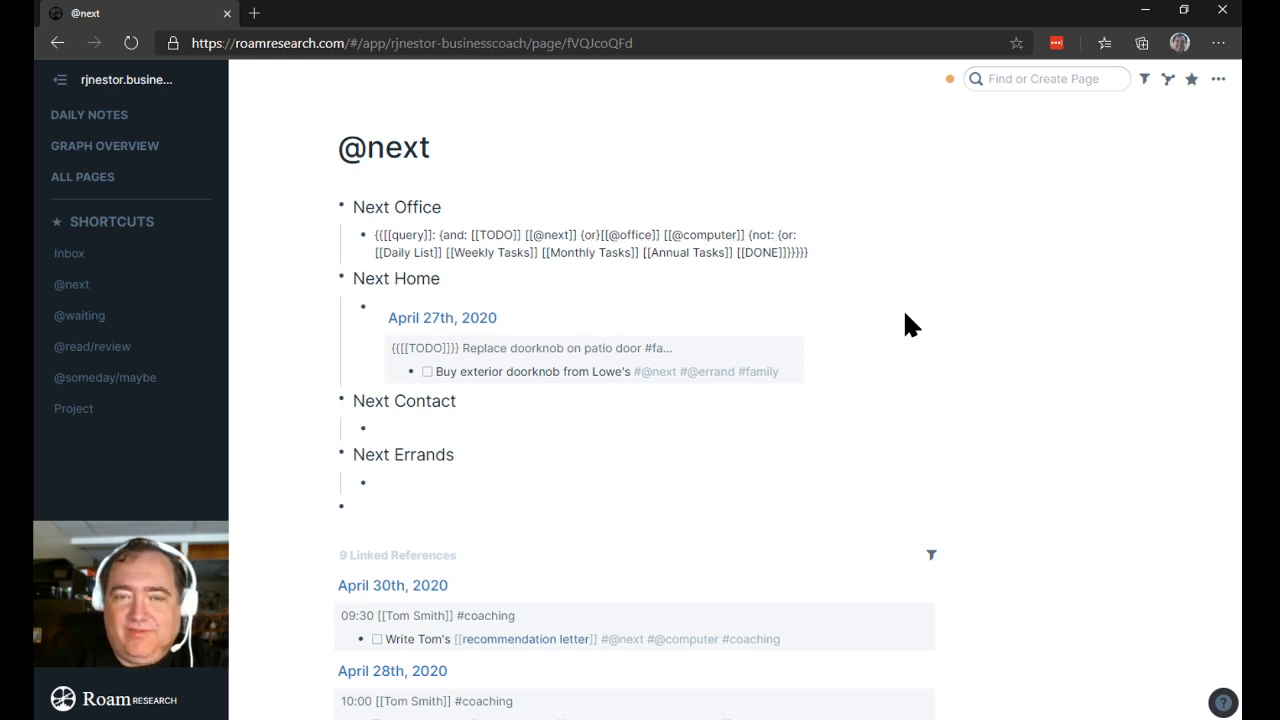
key(Delete)
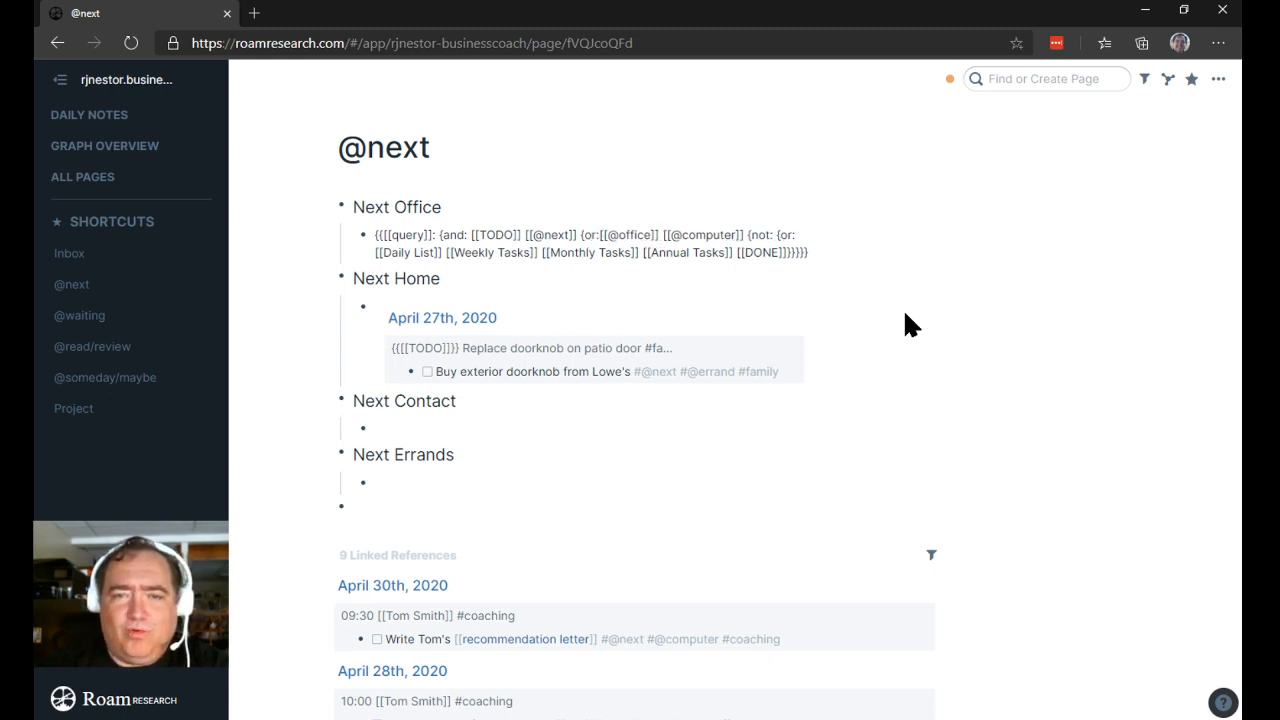
click(750, 236)
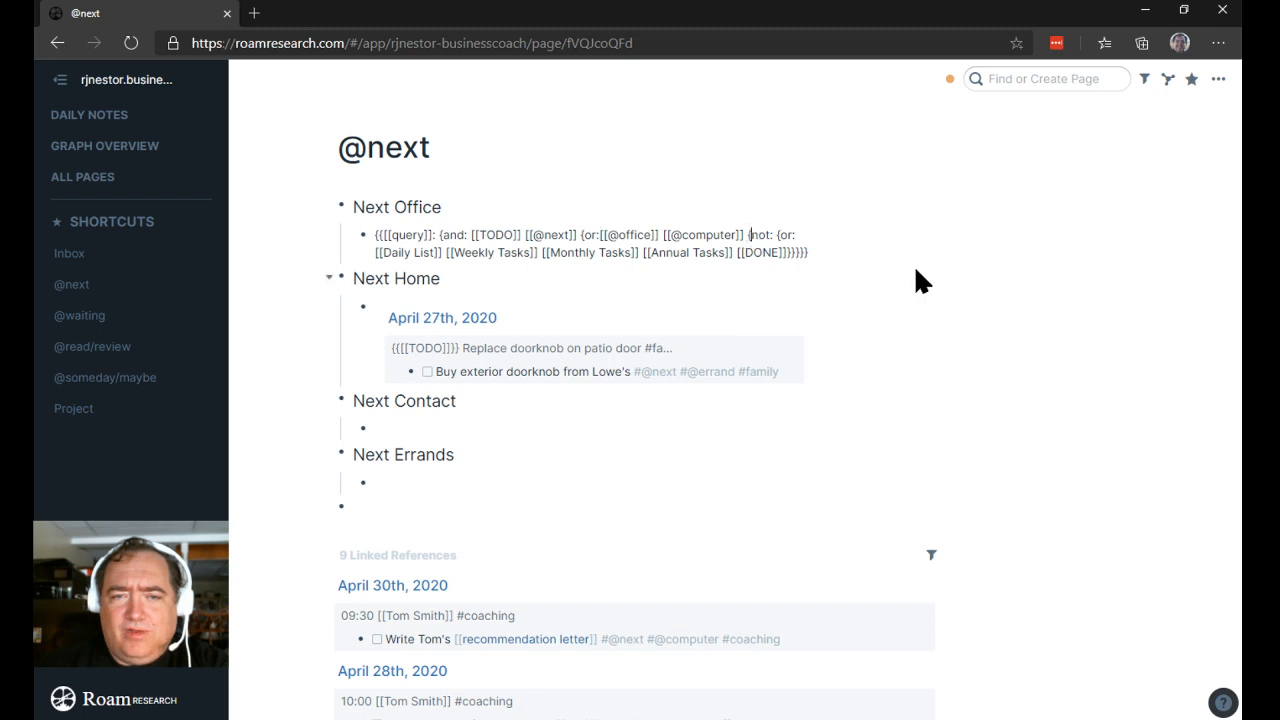
text(})
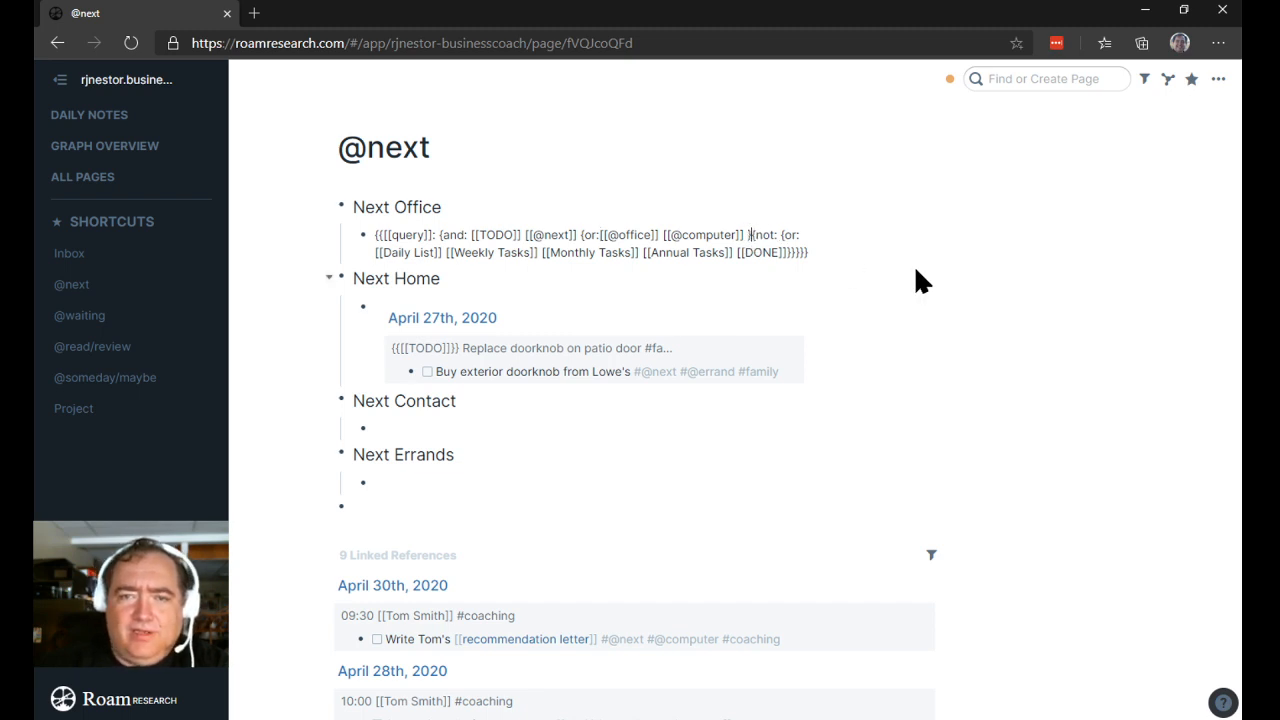
click(604, 235)
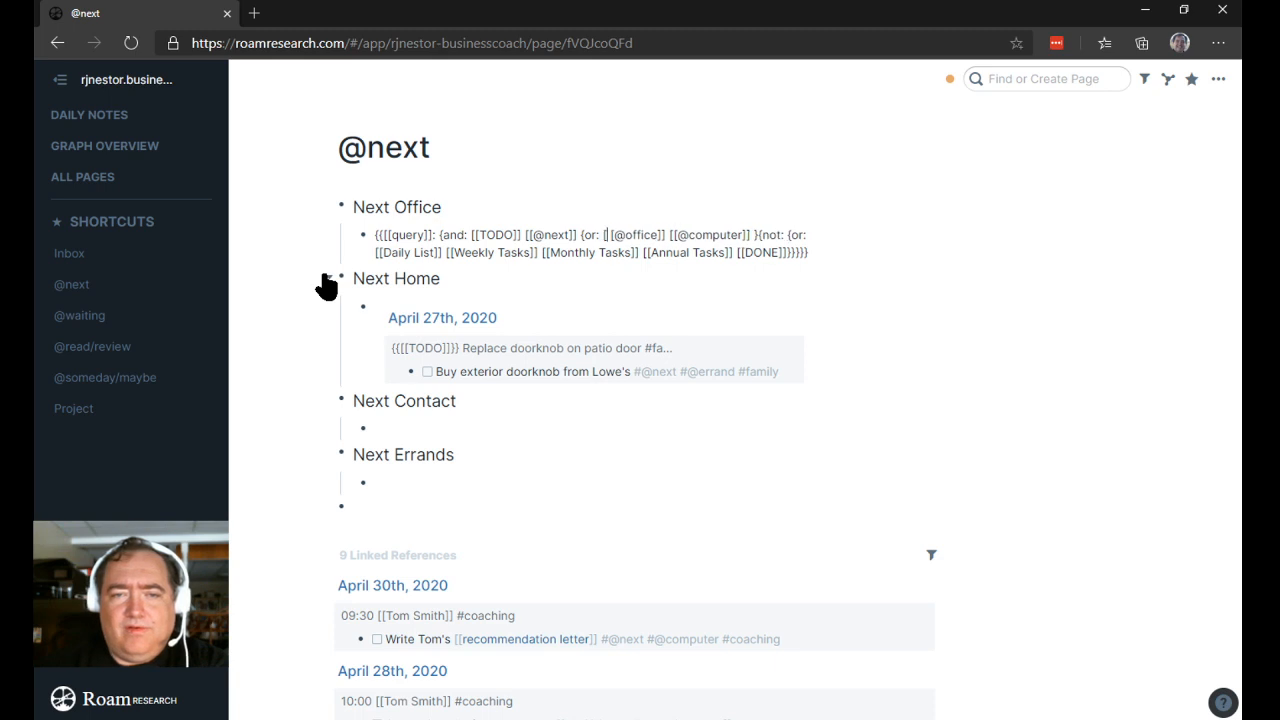
click(279, 295)
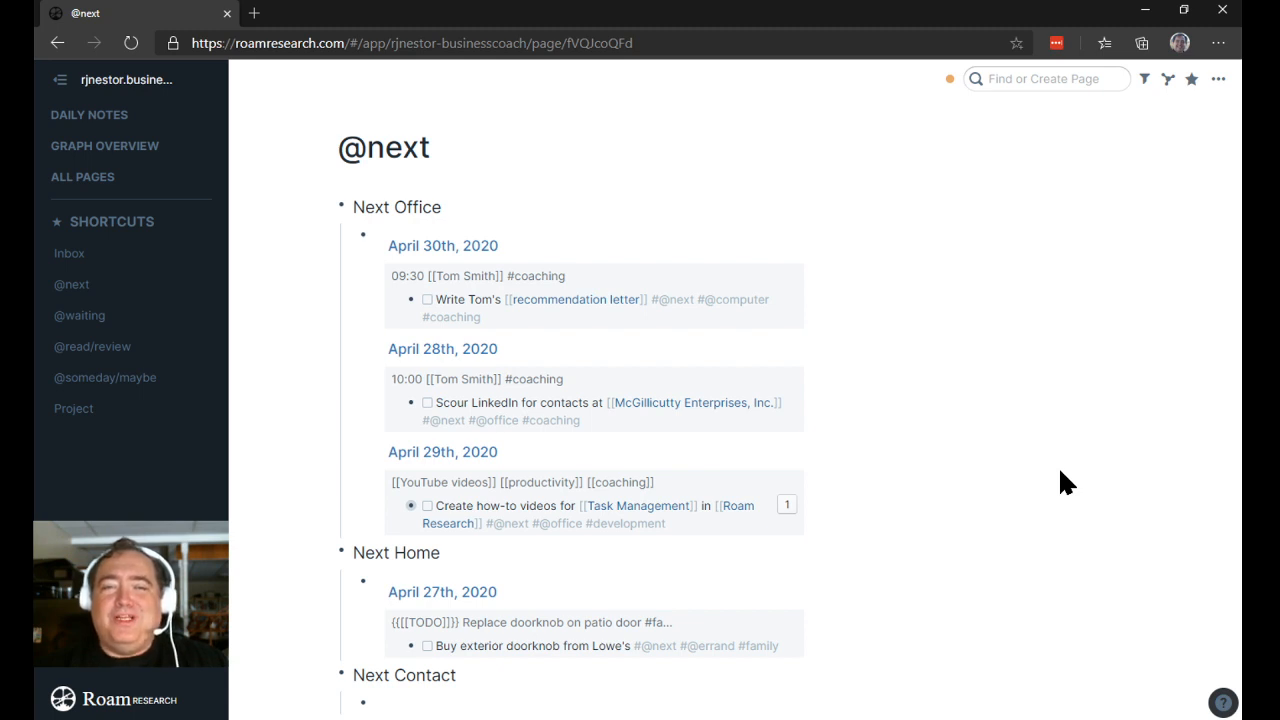
Review the Next Office query text and the page's context lists, and return to the daily notes.
click(599, 246)
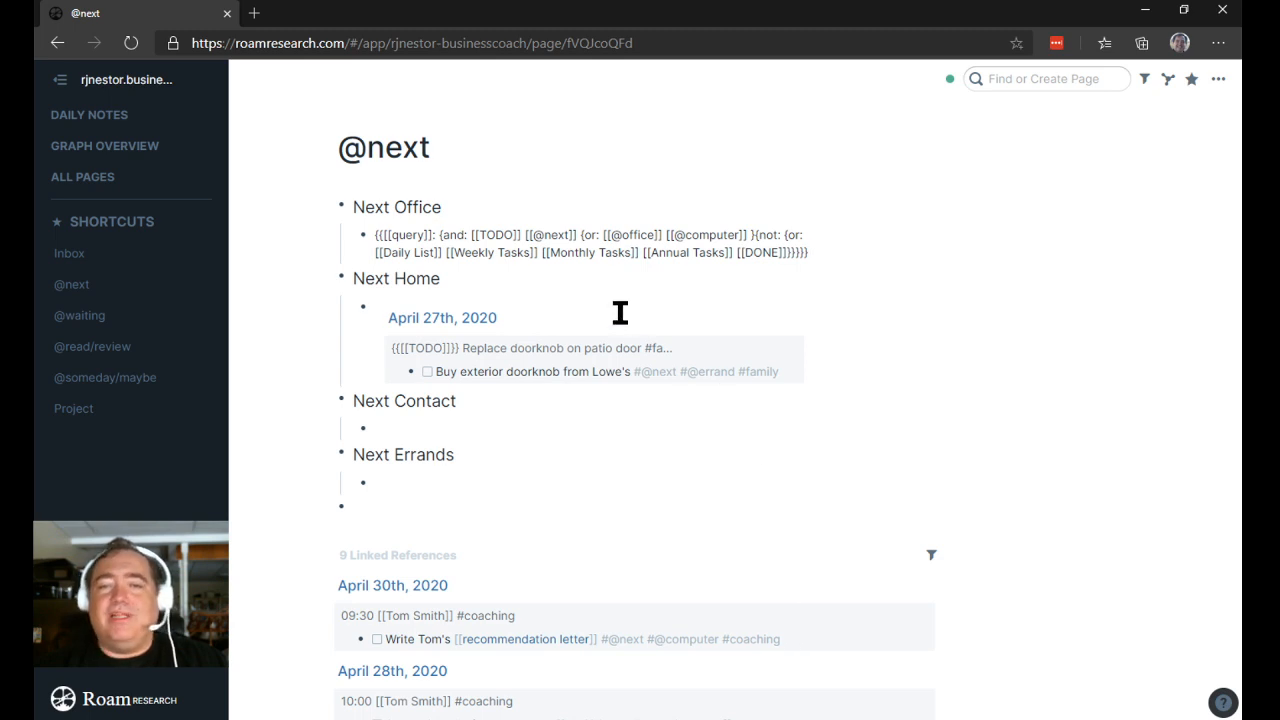
click(1012, 460)
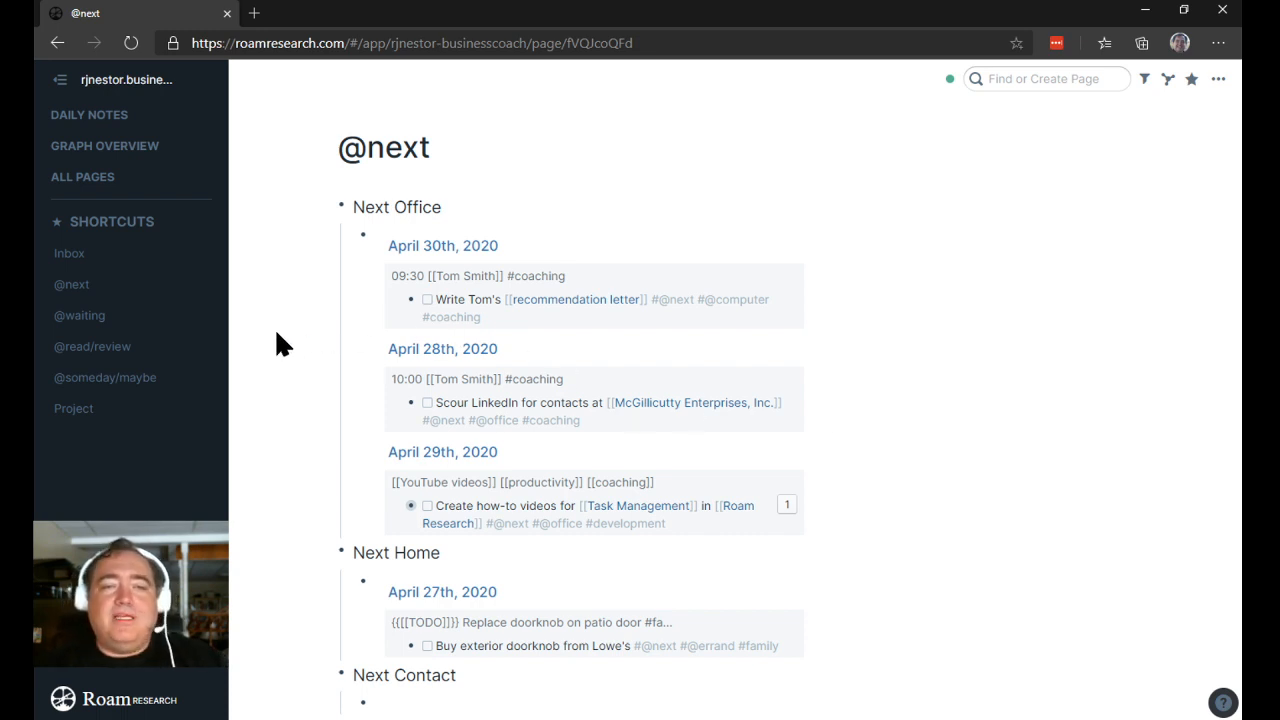
scroll(277, 335, down, 1)
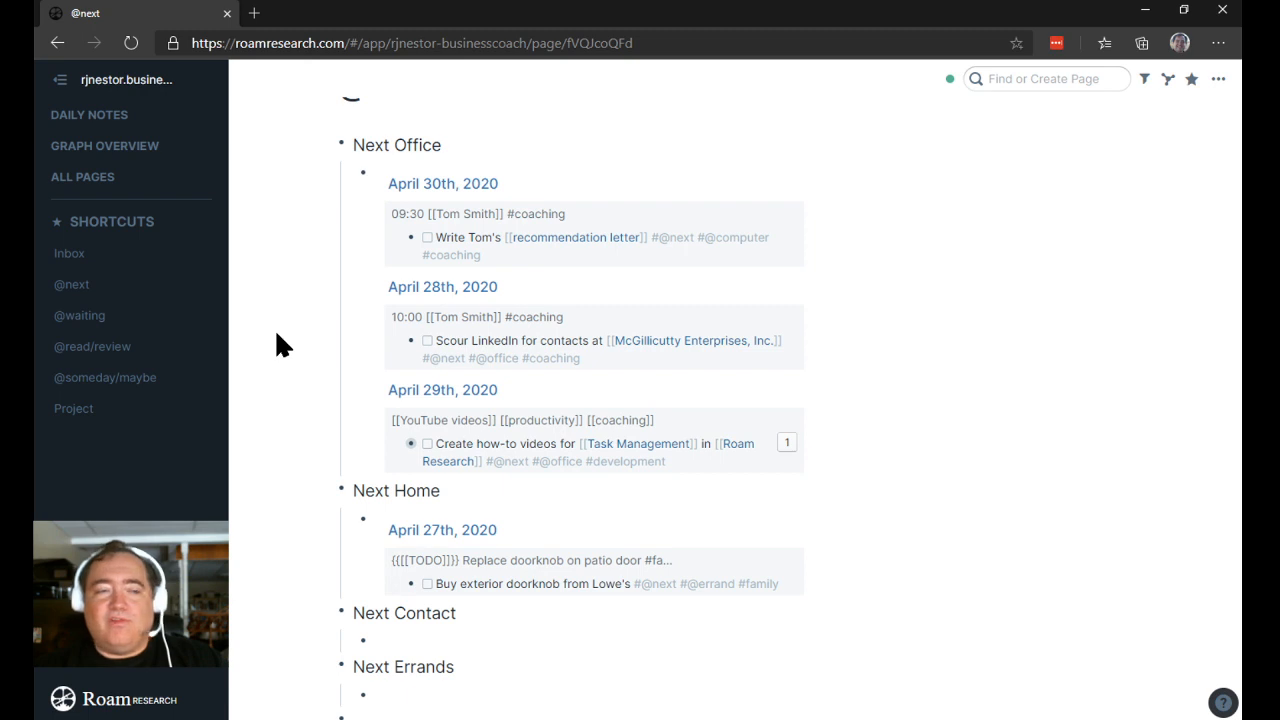
scroll(277, 345, up, 1)
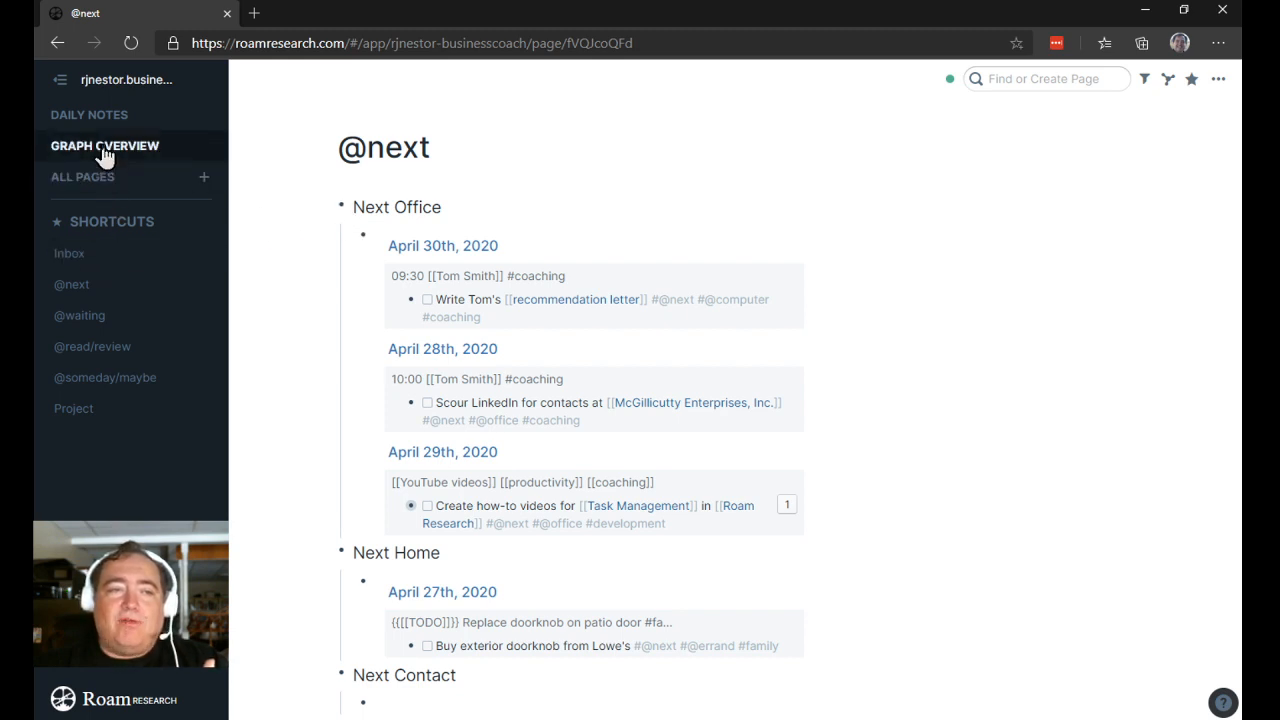
click(100, 118)
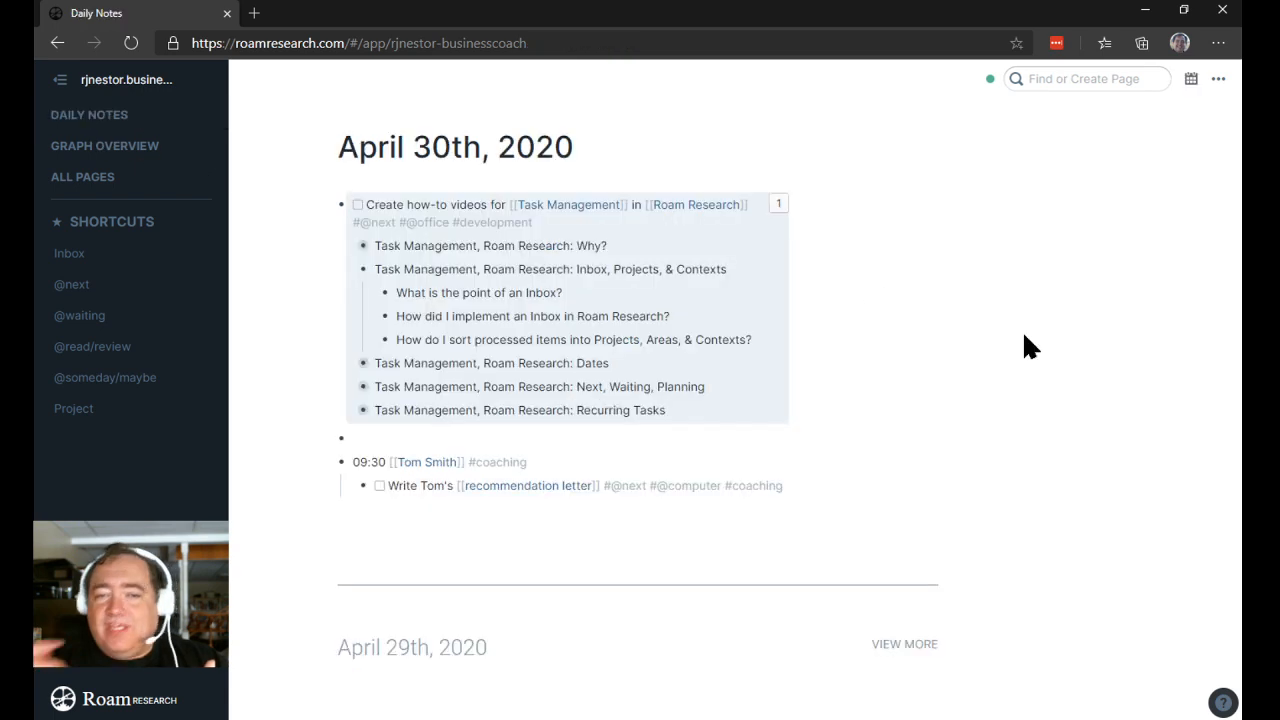